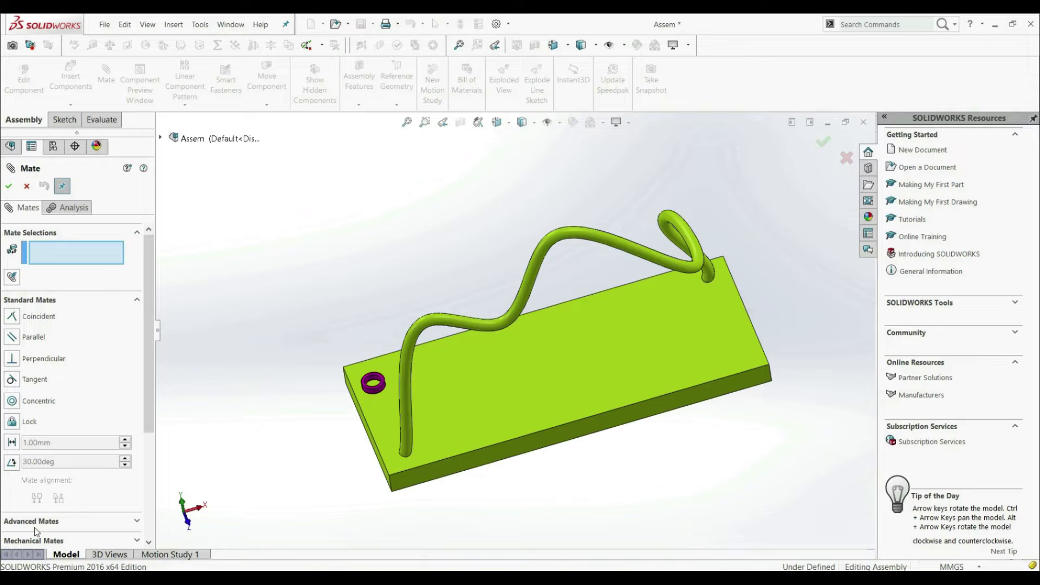
# Step: Choose the Path Mate type from the advanced mates for the new mate
pyautogui.click(83, 522)
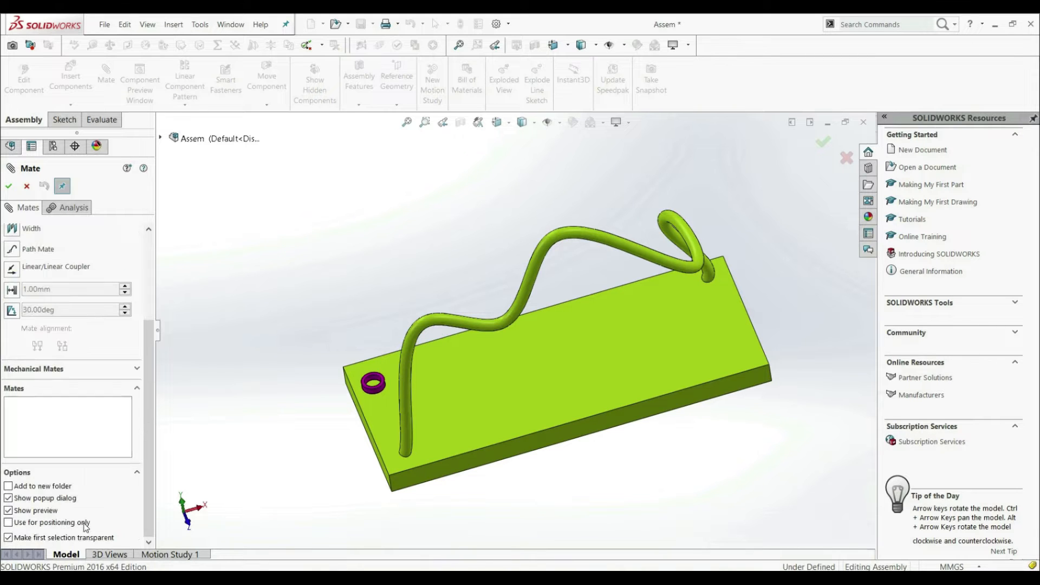
pyautogui.click(12, 249)
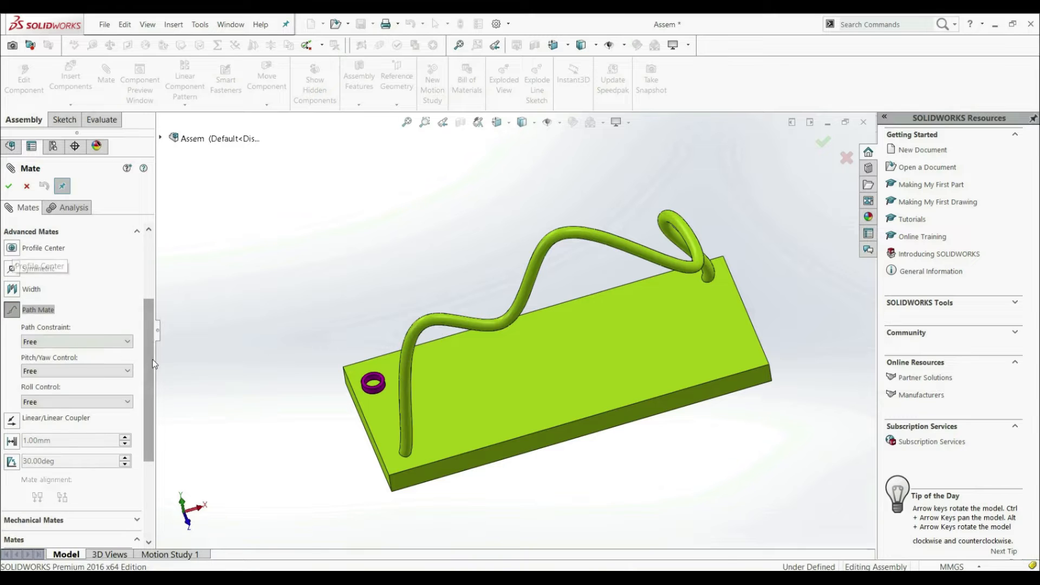
pyautogui.scroll(3, 149, 347)
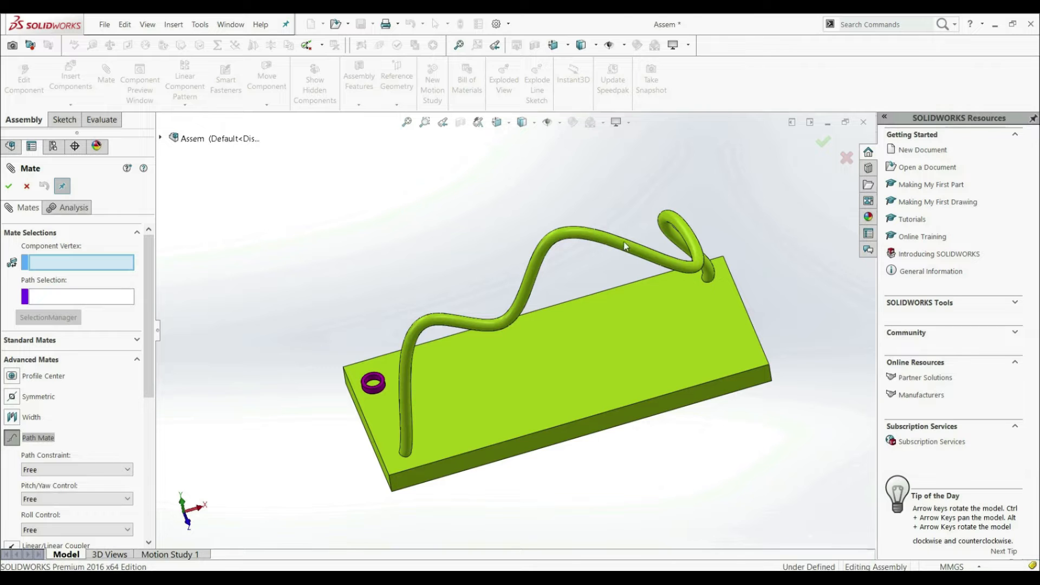
# Step: Show Sketch1 of the ring's extrusion and select its centre point as the path mate's component vertex
pyautogui.scroll(-3, 389, 383)
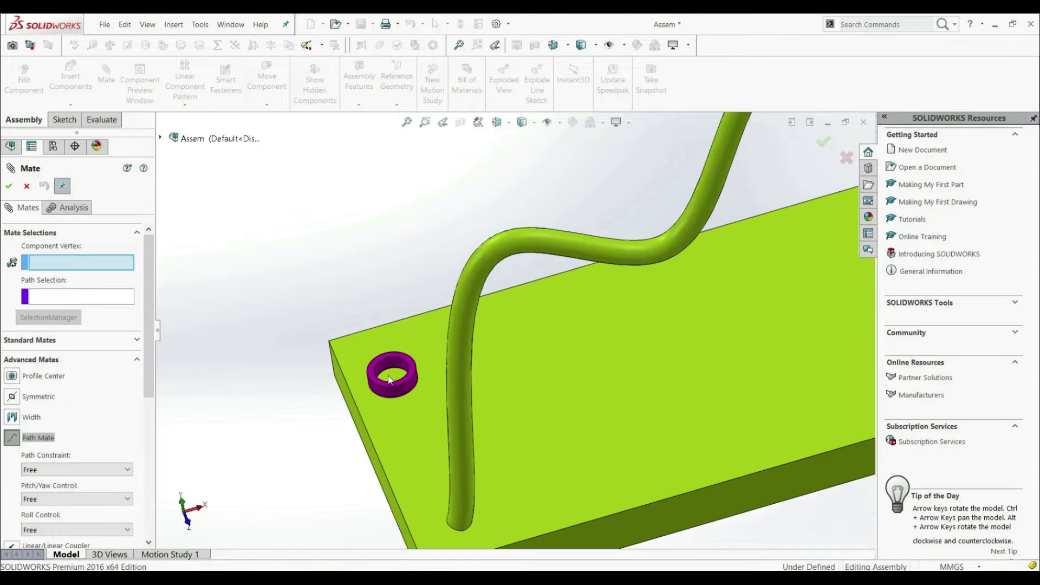
pyautogui.scroll(-1, 394, 379)
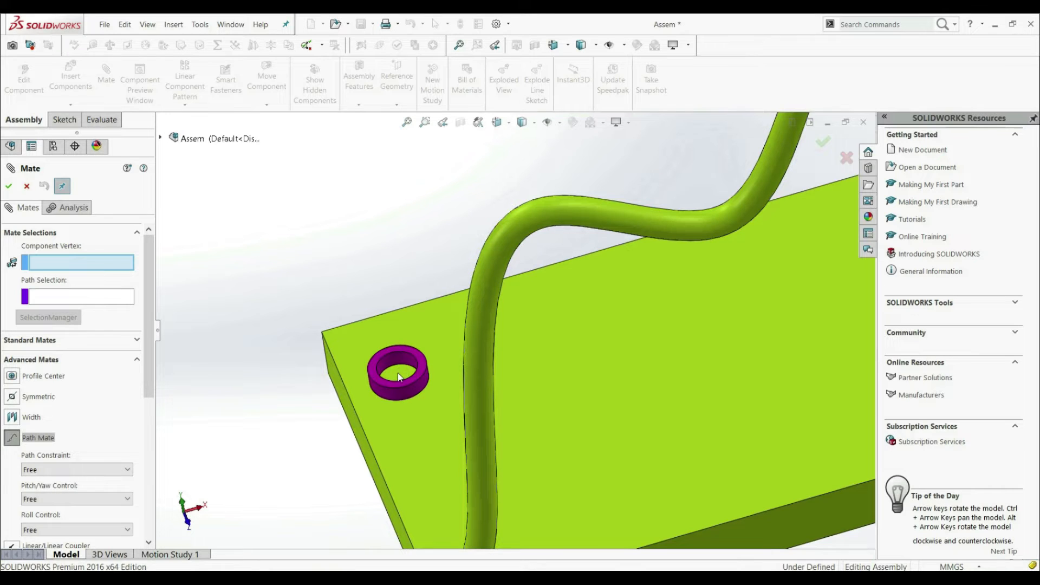
pyautogui.click(161, 139)
pyautogui.click(172, 274)
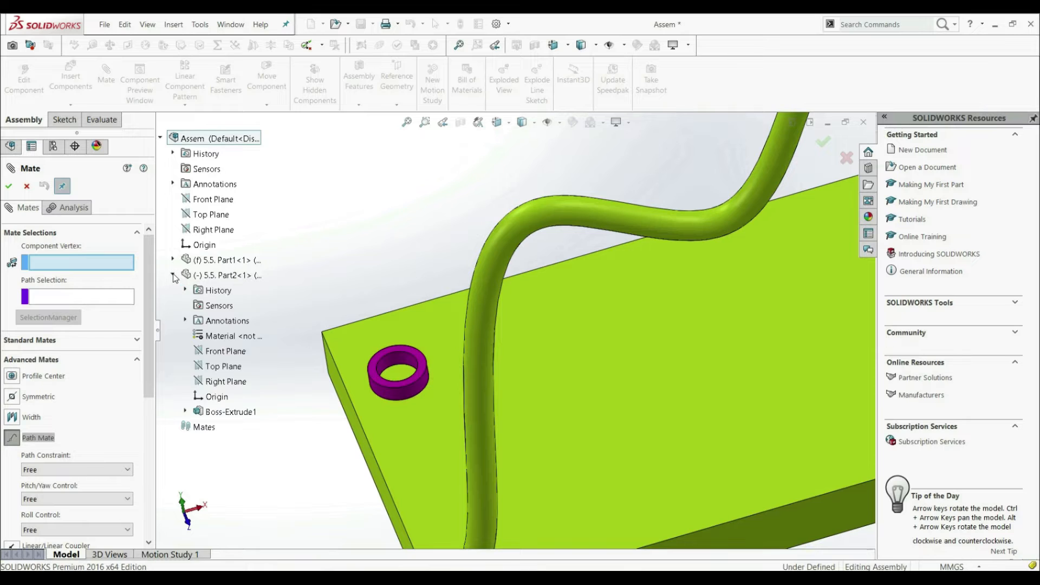
pyautogui.click(186, 412)
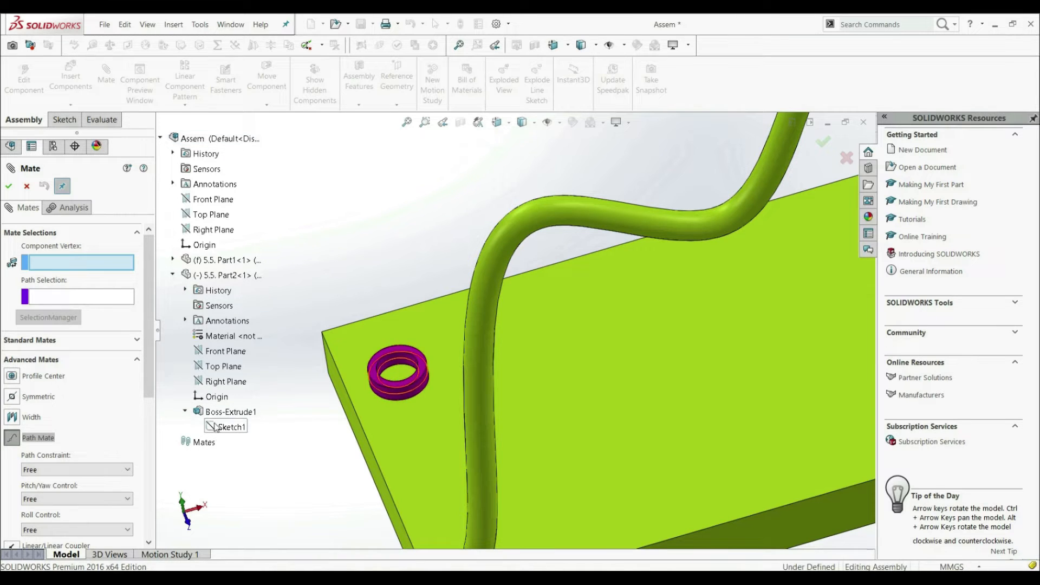
pyautogui.rightClick(217, 427)
pyautogui.click(225, 444)
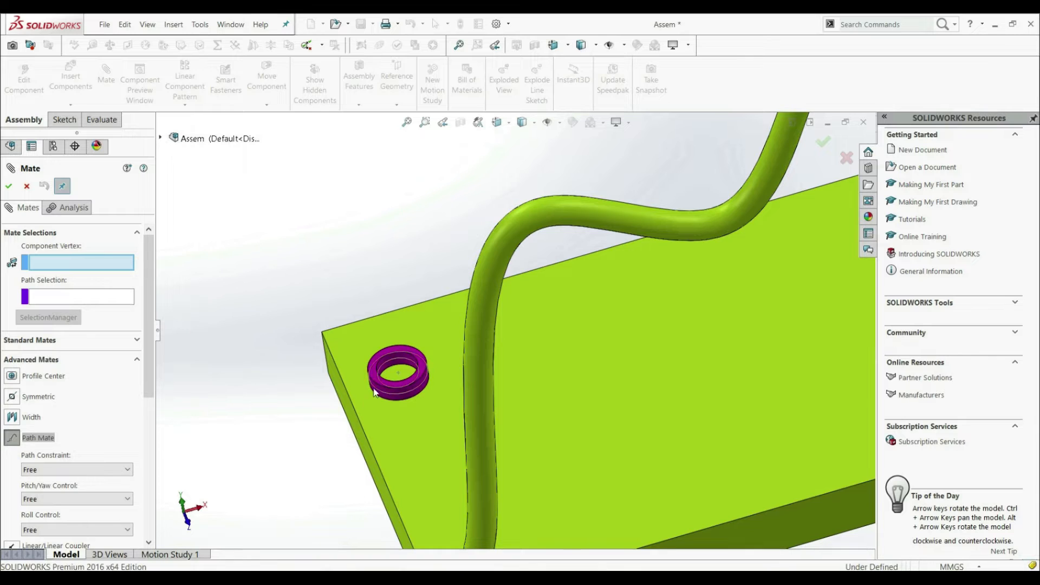
pyautogui.click(398, 375)
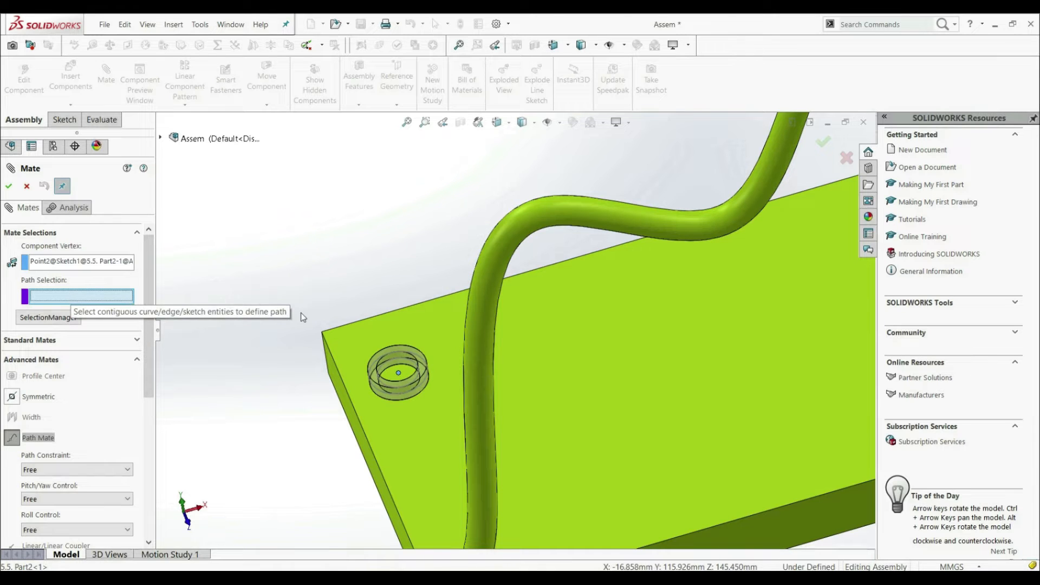
# Step: Show the 3D sketch of the tube's sweep, select its spline as the path, and finish the path mate
pyautogui.scroll(5, 549, 317)
pyautogui.scroll(-3, 556, 313)
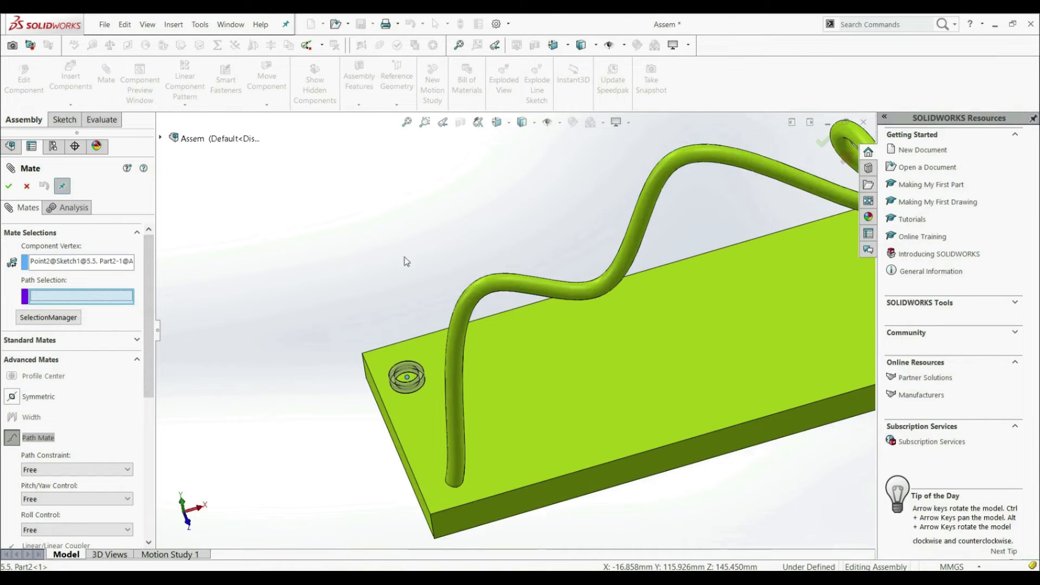
pyautogui.click(161, 138)
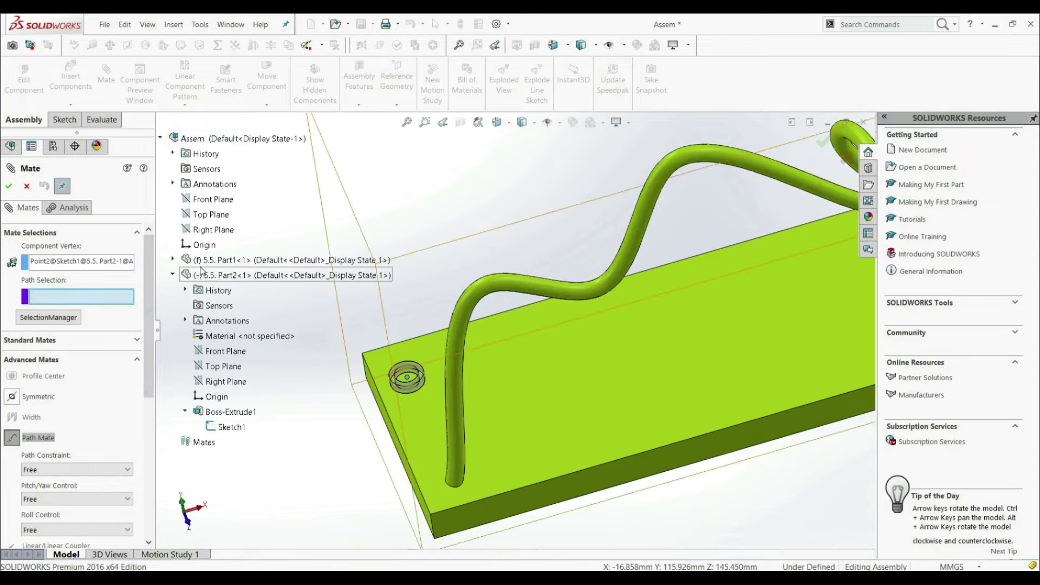
pyautogui.click(173, 261)
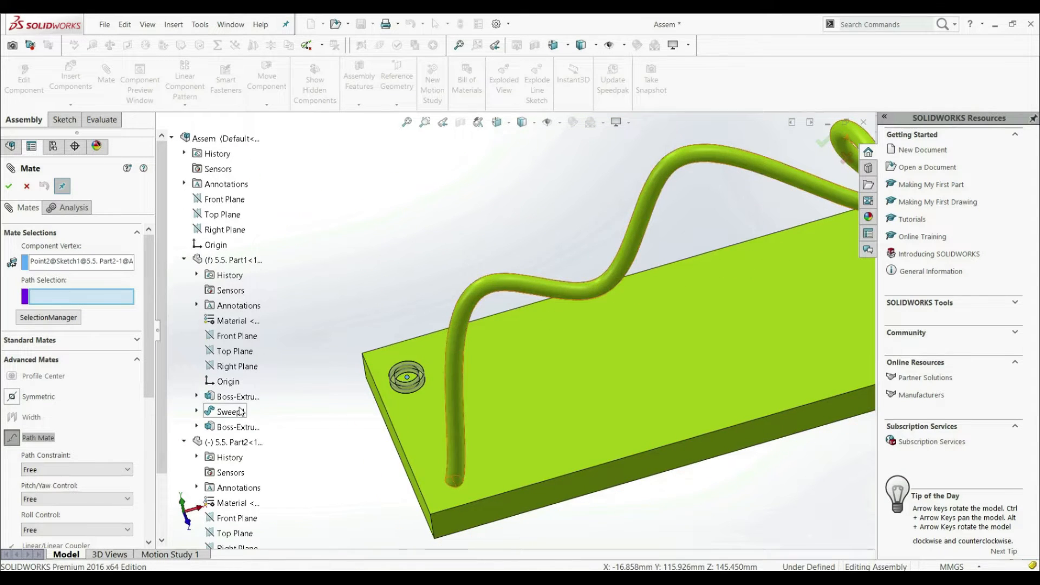
pyautogui.click(197, 412)
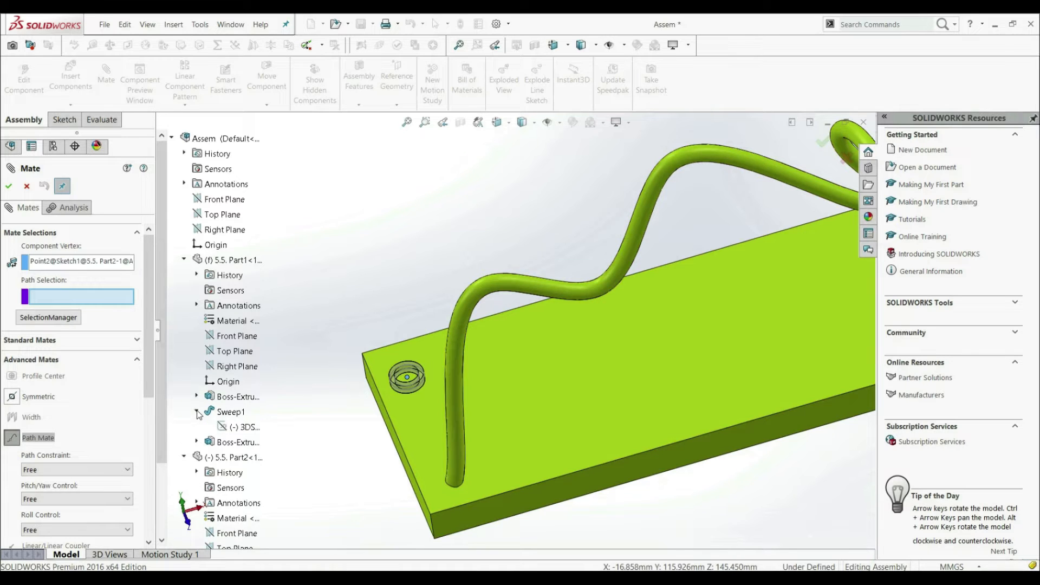
pyautogui.click(233, 428)
pyautogui.click(469, 292)
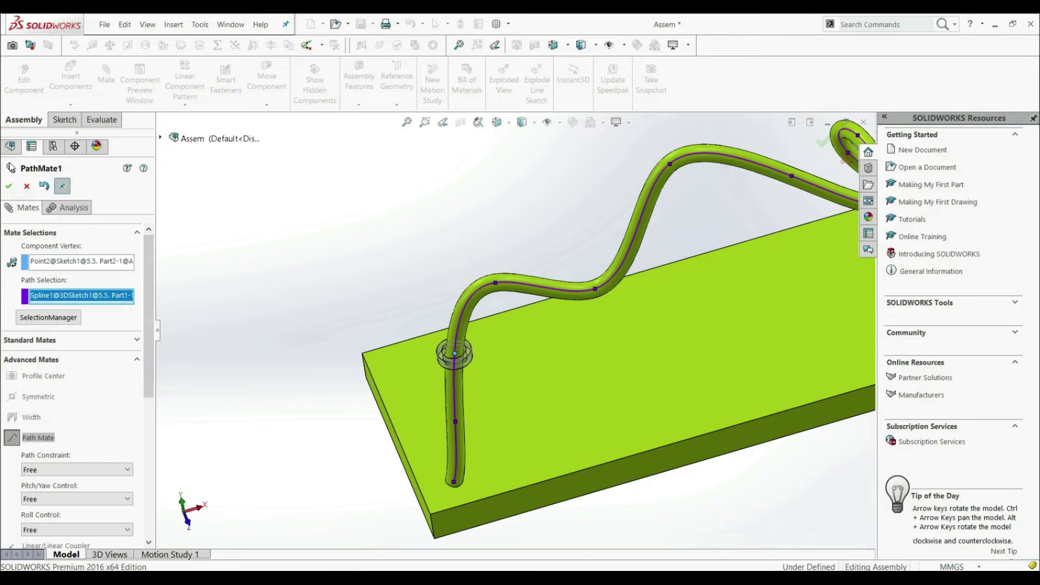
pyautogui.click(11, 187)
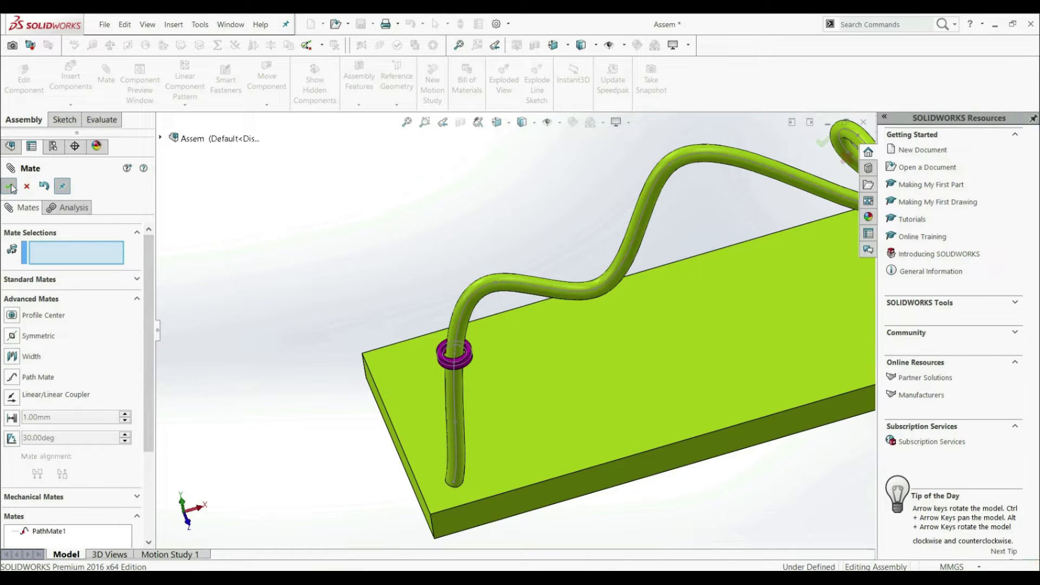
pyautogui.click(11, 187)
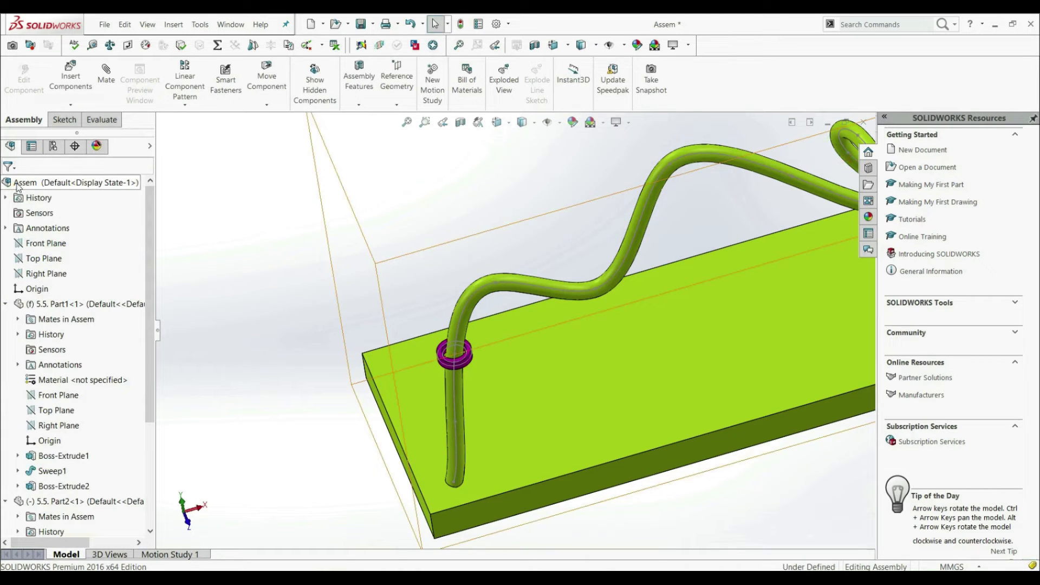
# Step: Hide the tube's 3D spline sketch and the ring's circle sketch
pyautogui.click(471, 302)
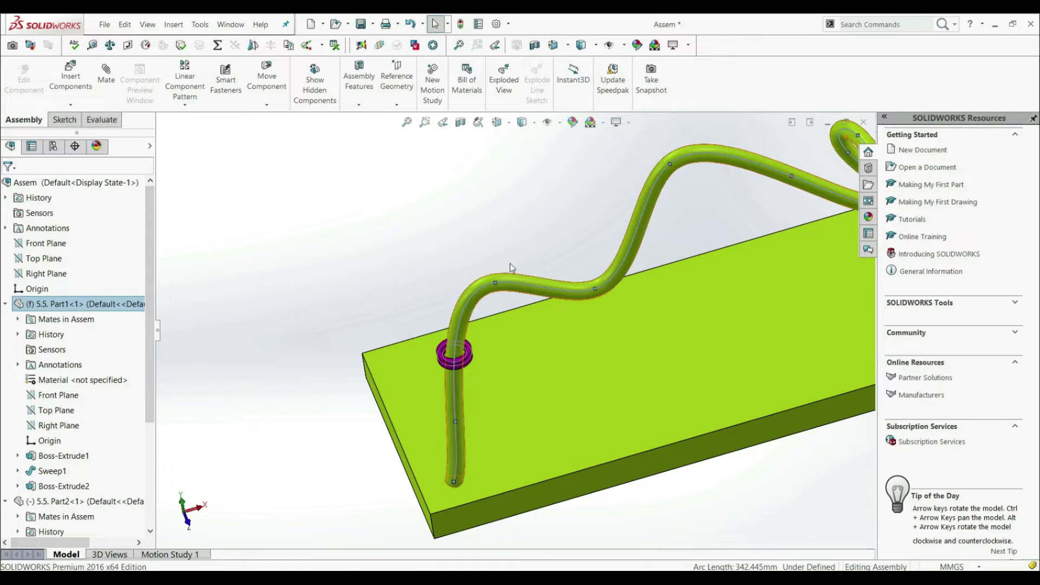
pyautogui.scroll(-3, 482, 356)
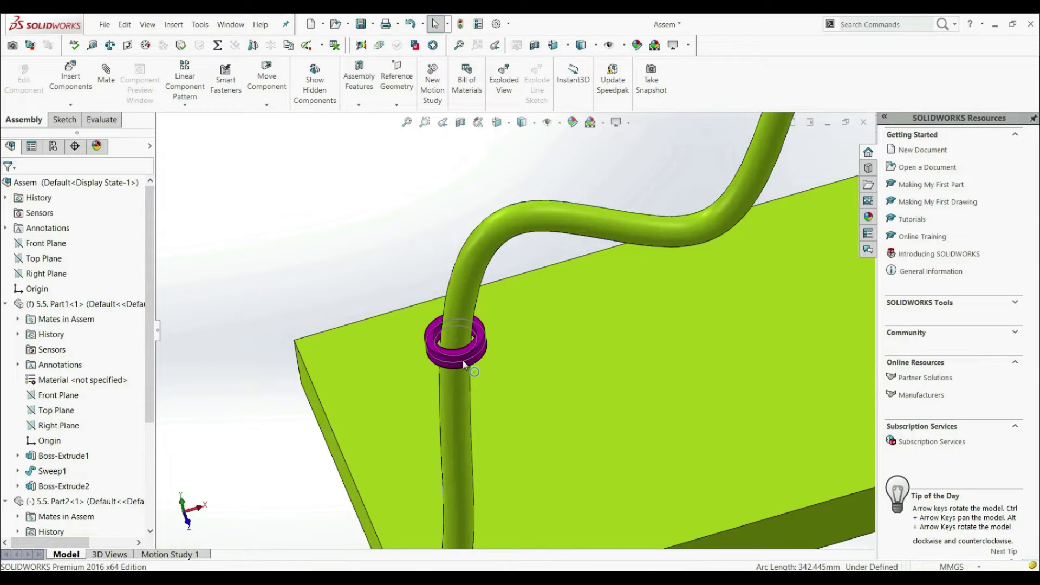
pyautogui.click(463, 360)
pyautogui.click(503, 328)
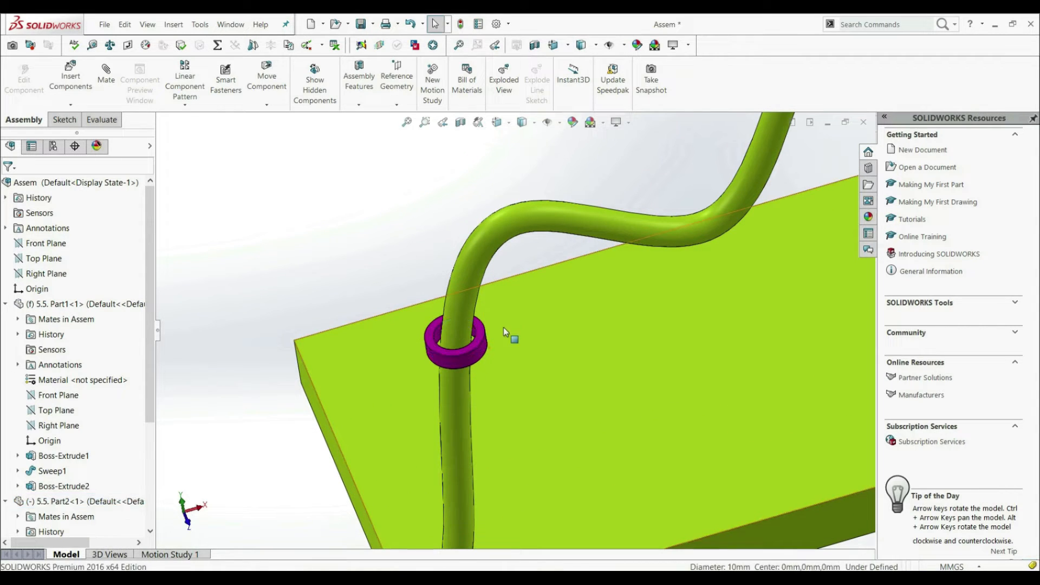
# Step: Slide the ring along the tube to the dip after the first bend to test the path mate
pyautogui.scroll(5, 542, 393)
pyautogui.scroll(-3, 596, 374)
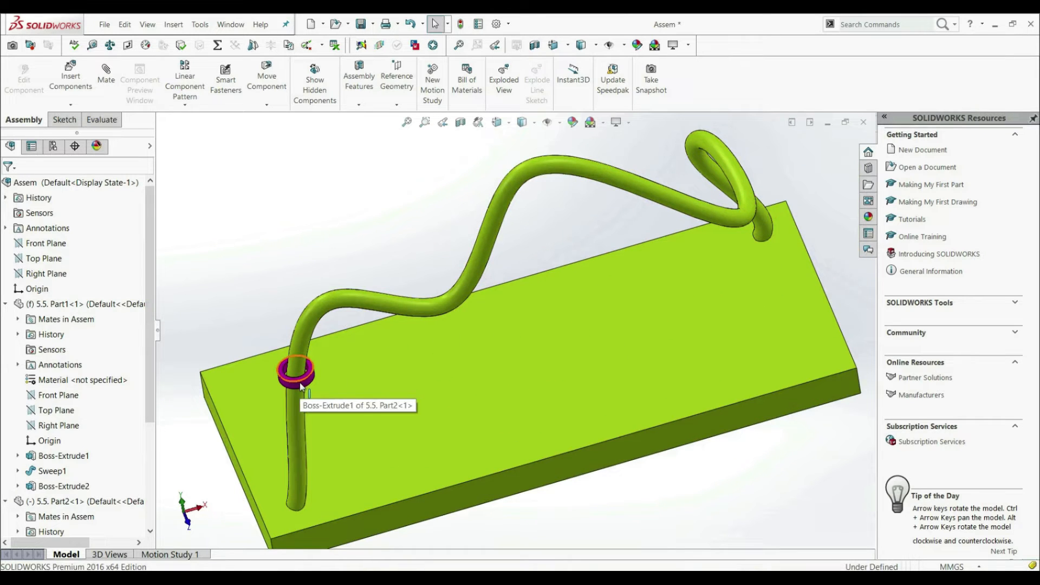
pyautogui.moveTo(302, 385); pyautogui.dragTo(474, 309)
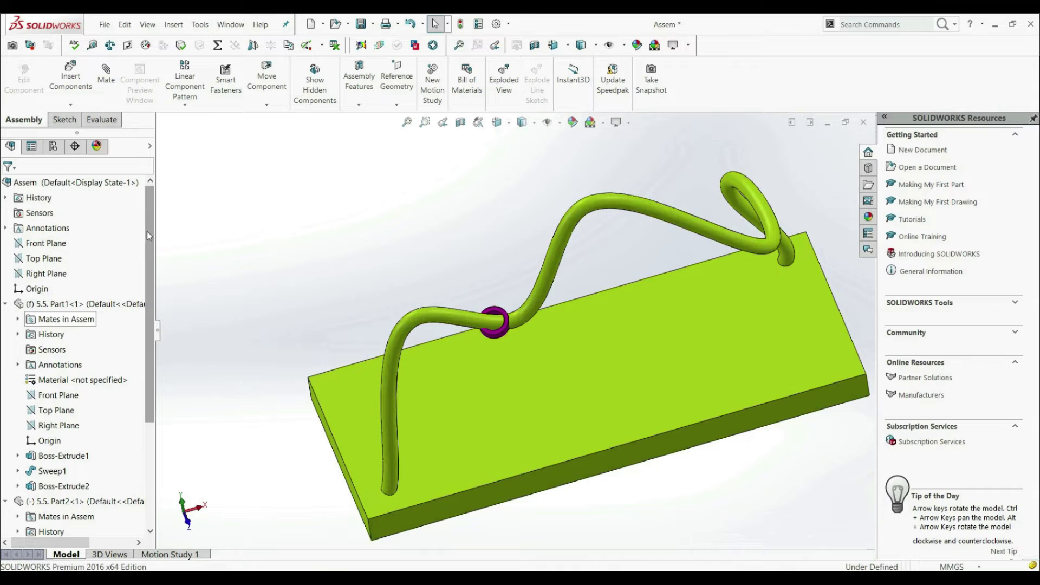
# Step: Edit the path mate to use the Distance Along Path constraint with a distance of 40 mm
pyautogui.moveTo(147, 223); pyautogui.dragTo(147, 326)
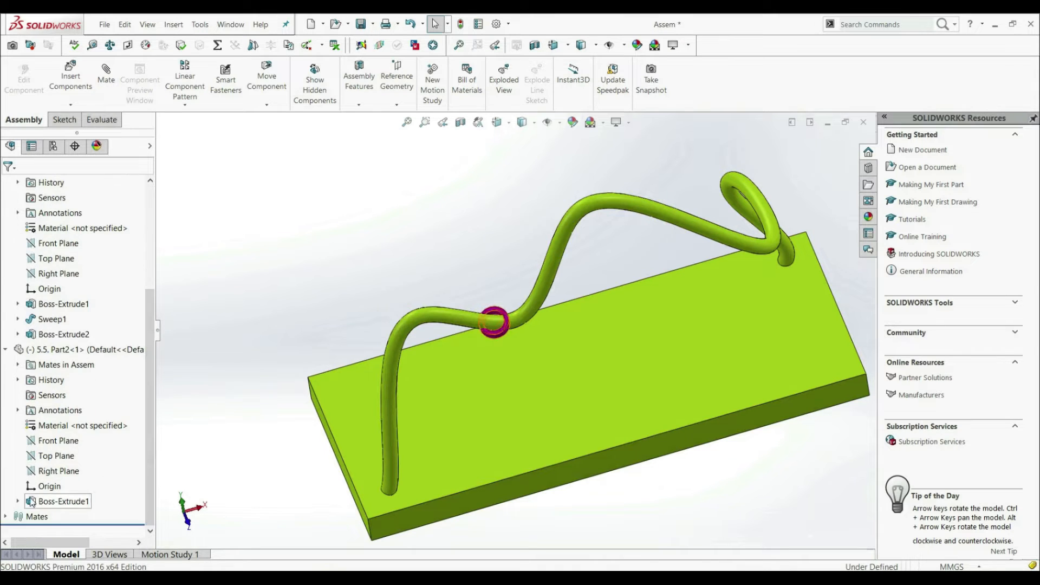
pyautogui.click(6, 518)
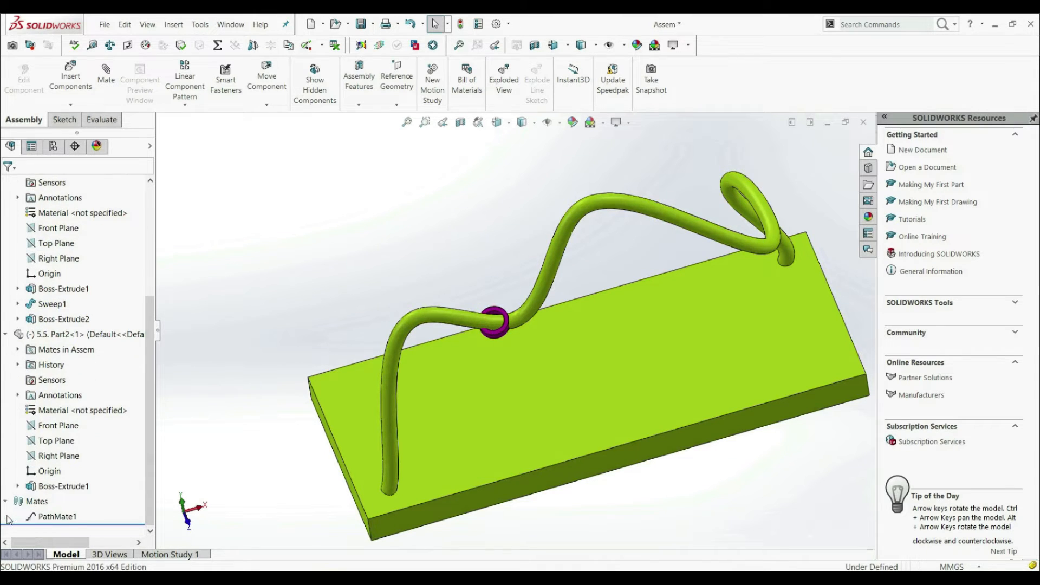
pyautogui.rightClick(38, 521)
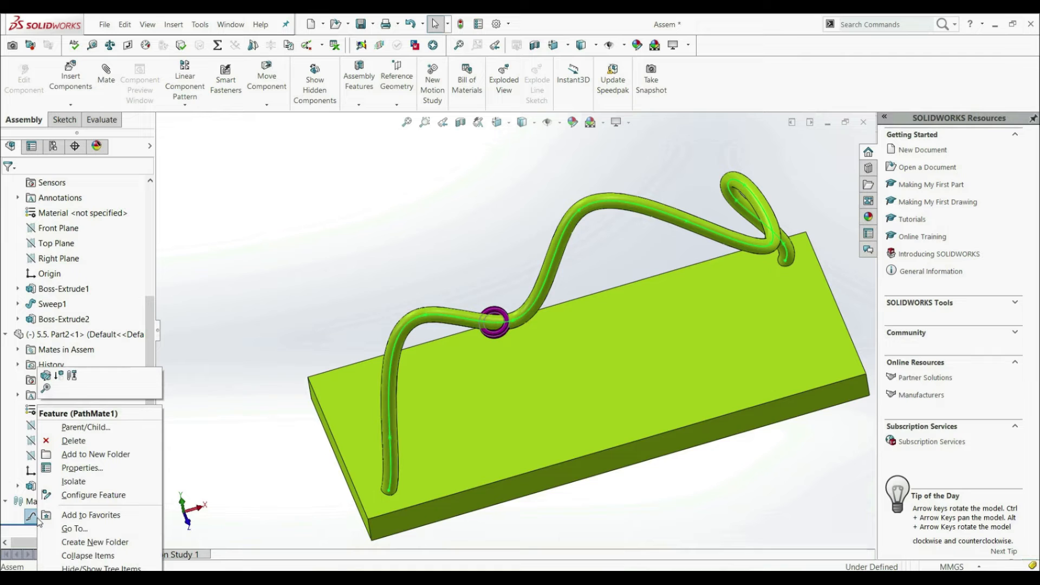
pyautogui.click(57, 378)
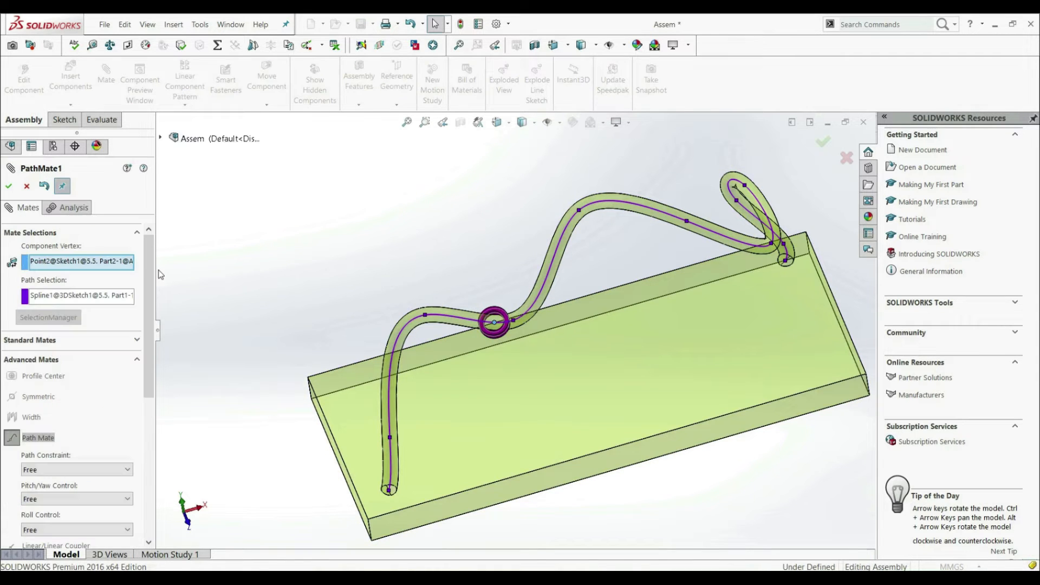
pyautogui.moveTo(152, 255); pyautogui.dragTo(151, 339)
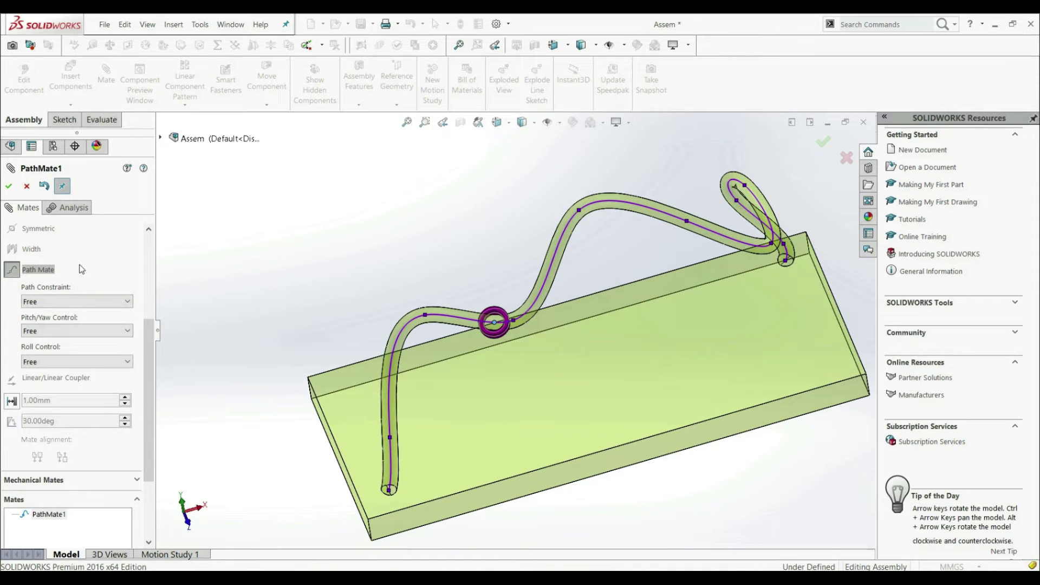
pyautogui.click(35, 307)
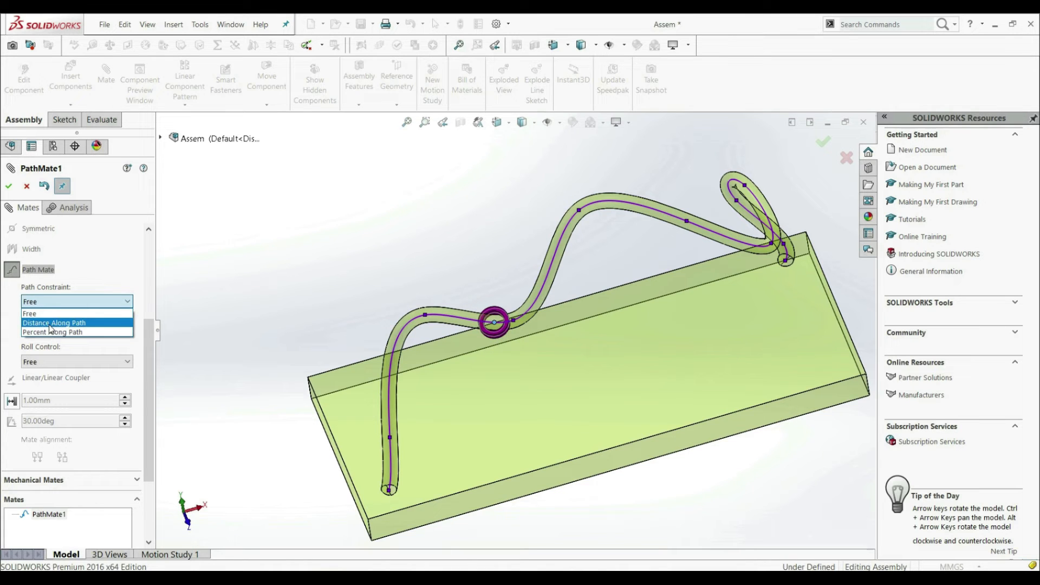
pyautogui.click(49, 324)
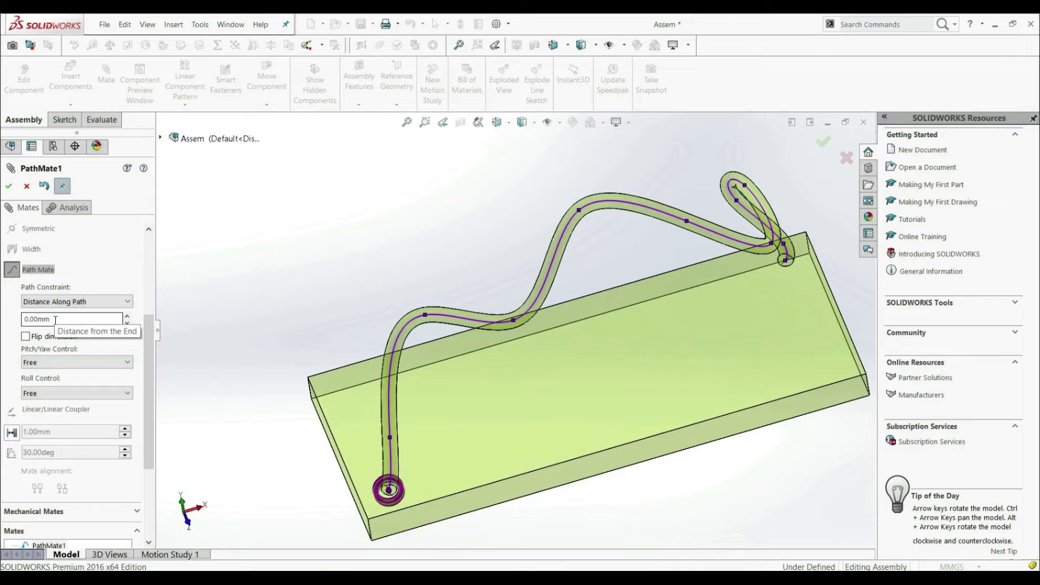
pyautogui.doubleClick(55, 320)
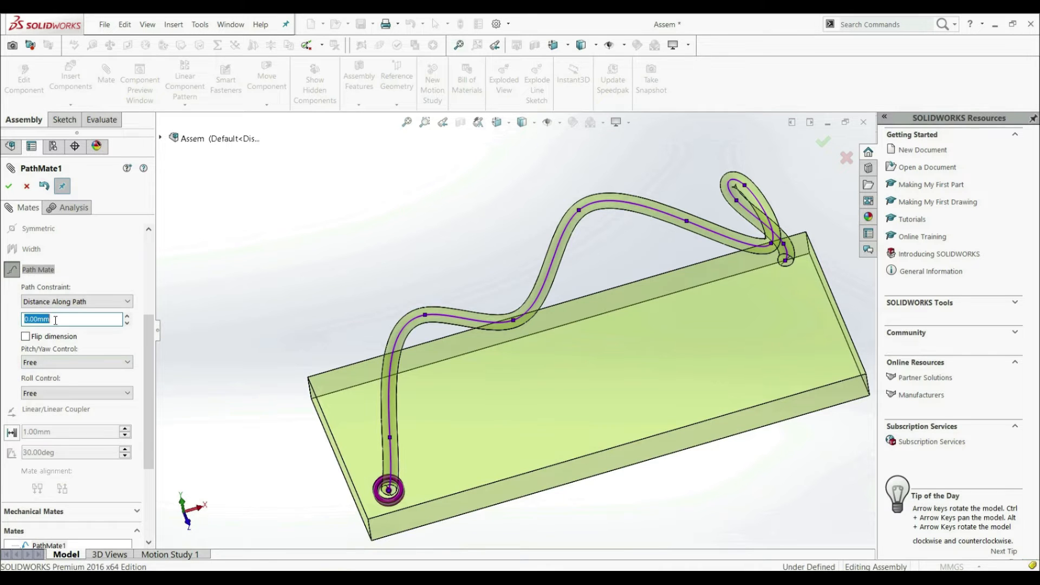
pyautogui.write('40')
pyautogui.press('Return')
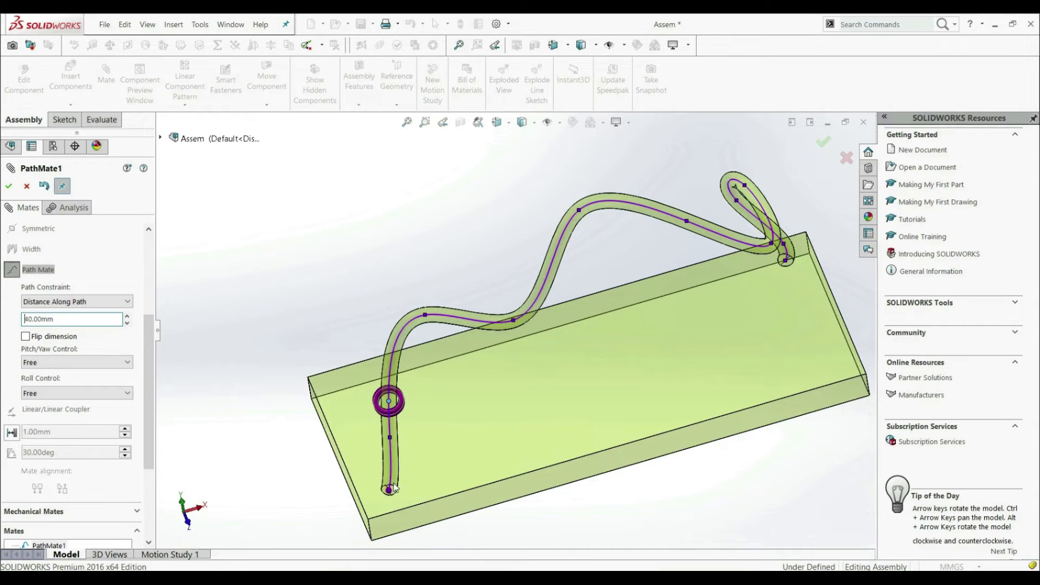
pyautogui.click(8, 187)
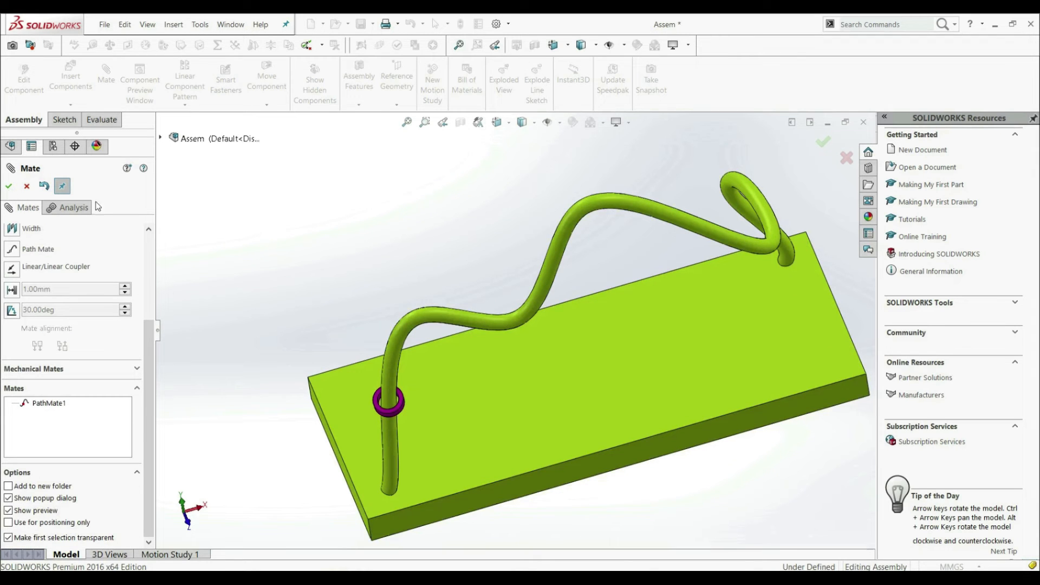
pyautogui.moveTo(398, 411); pyautogui.dragTo(390, 385)
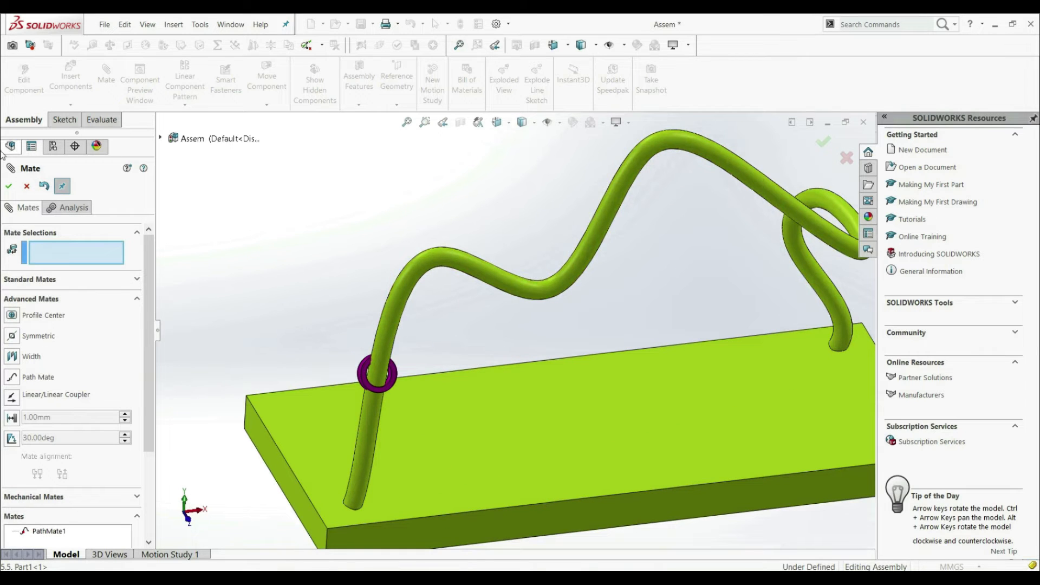
pyautogui.click(26, 186)
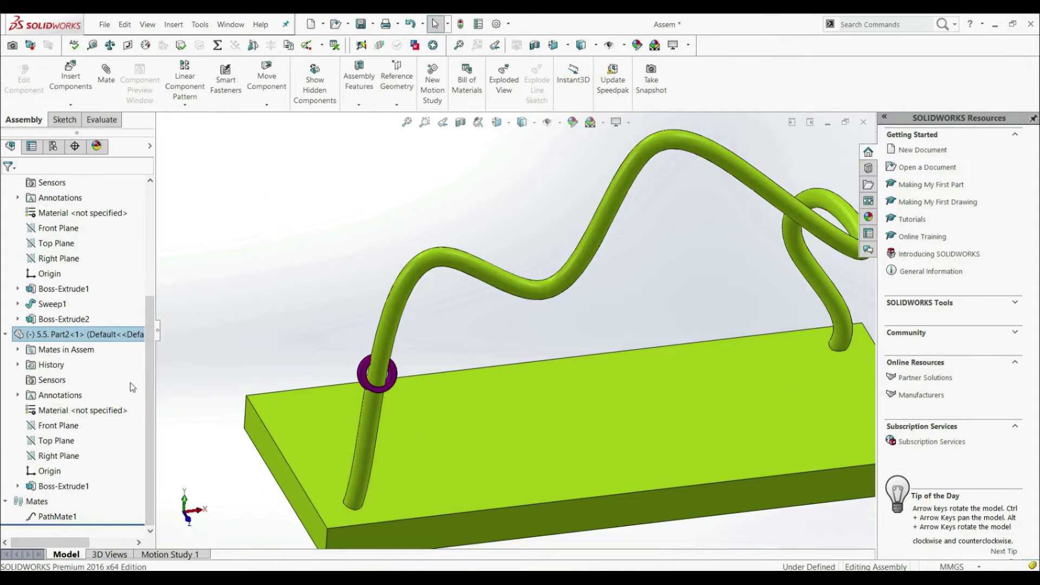
# Step: Edit the ring's path mate and flip its 40 mm distance so it is measured from the path's other end
pyautogui.rightClick(38, 517)
pyautogui.click(47, 376)
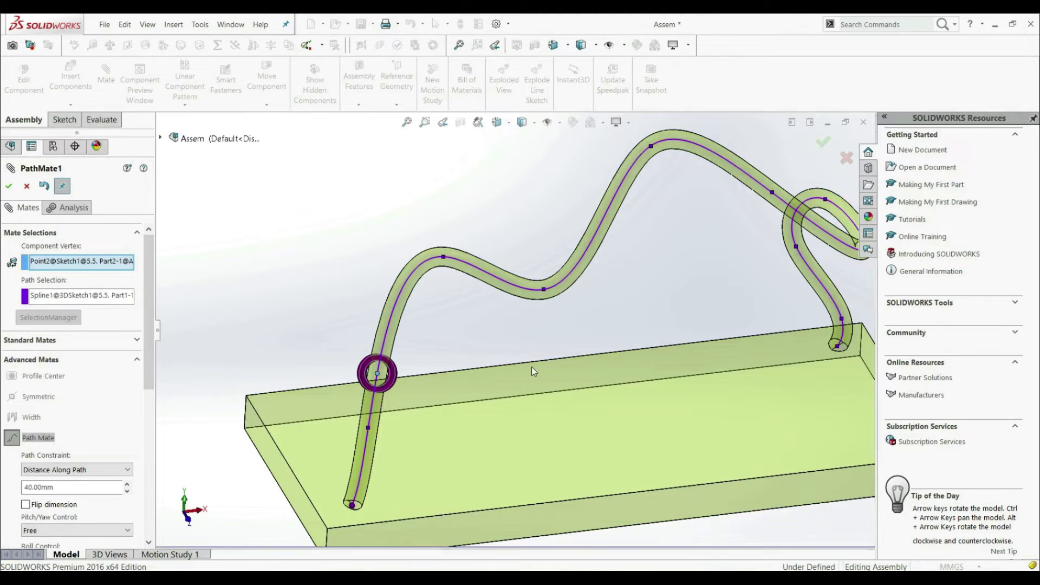
pyautogui.scroll(4, 534, 366)
pyautogui.scroll(-3, 615, 306)
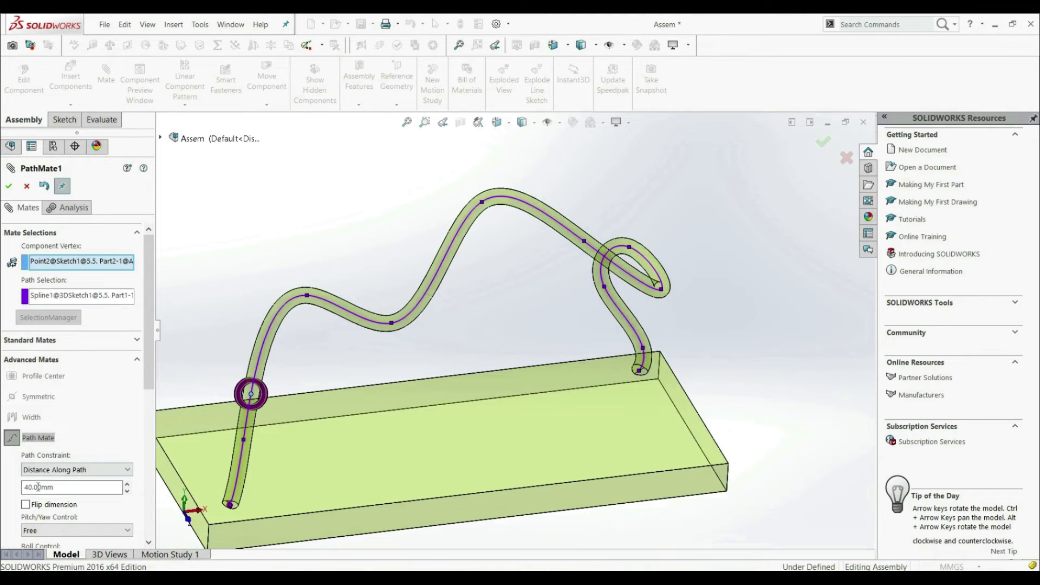
pyautogui.click(26, 505)
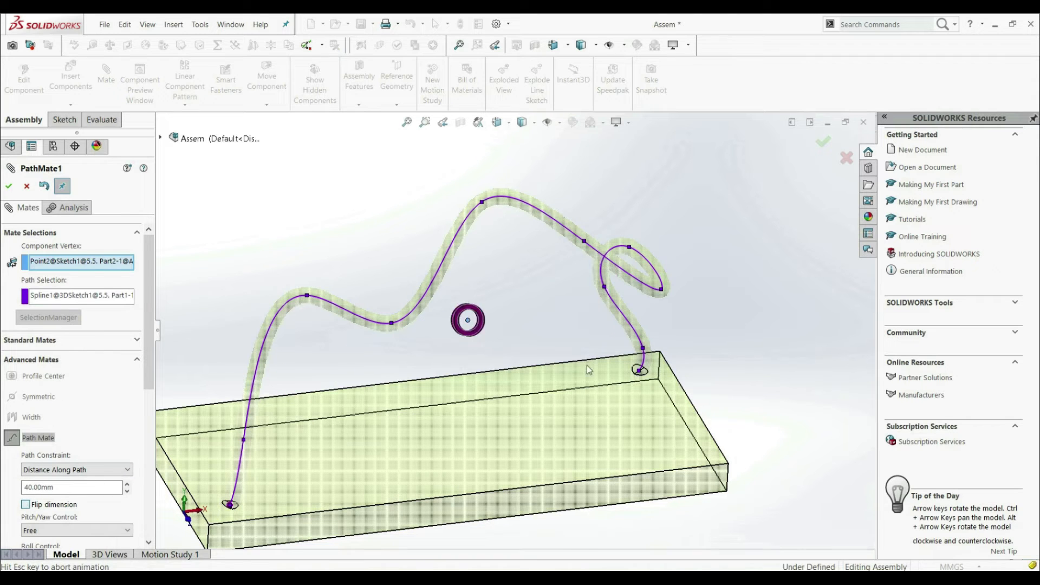
pyautogui.moveTo(585, 401); pyautogui.dragTo(710, 384, button='middle')
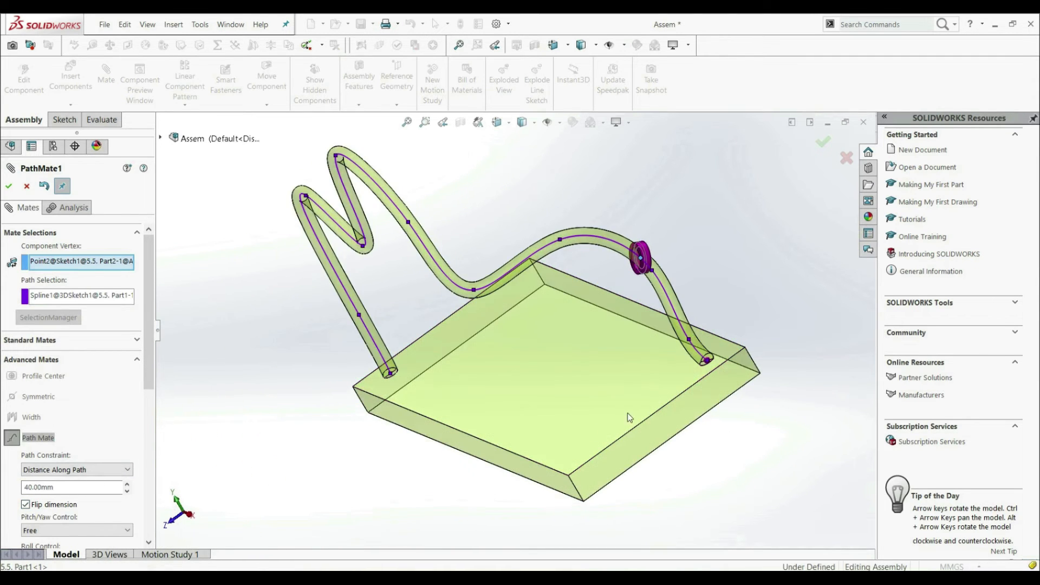
pyautogui.scroll(-2, 707, 374)
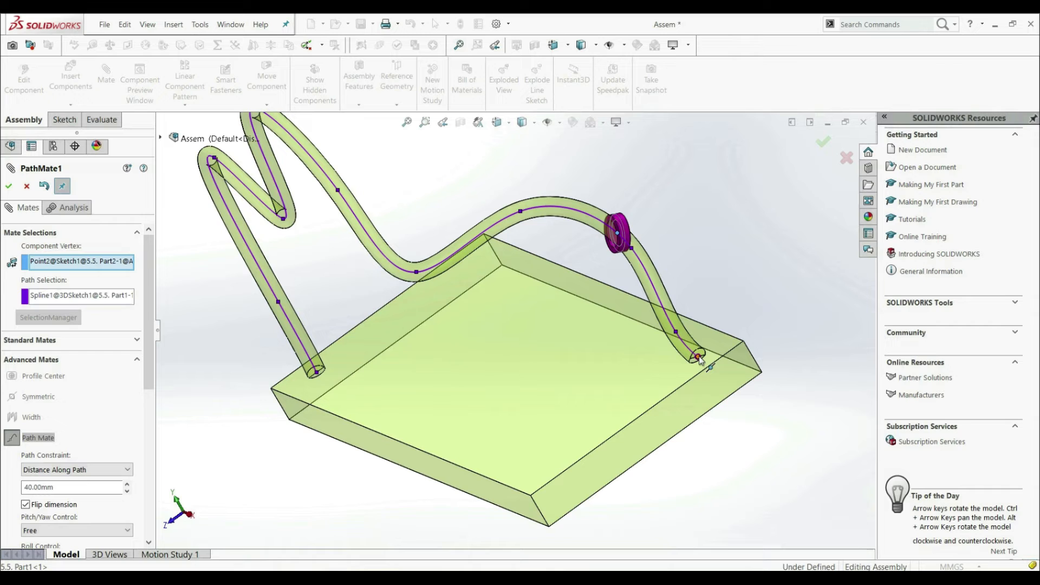
# Step: Change the path constraint to Percent Along Path and set it to 50%
pyautogui.scroll(-3, 150, 348)
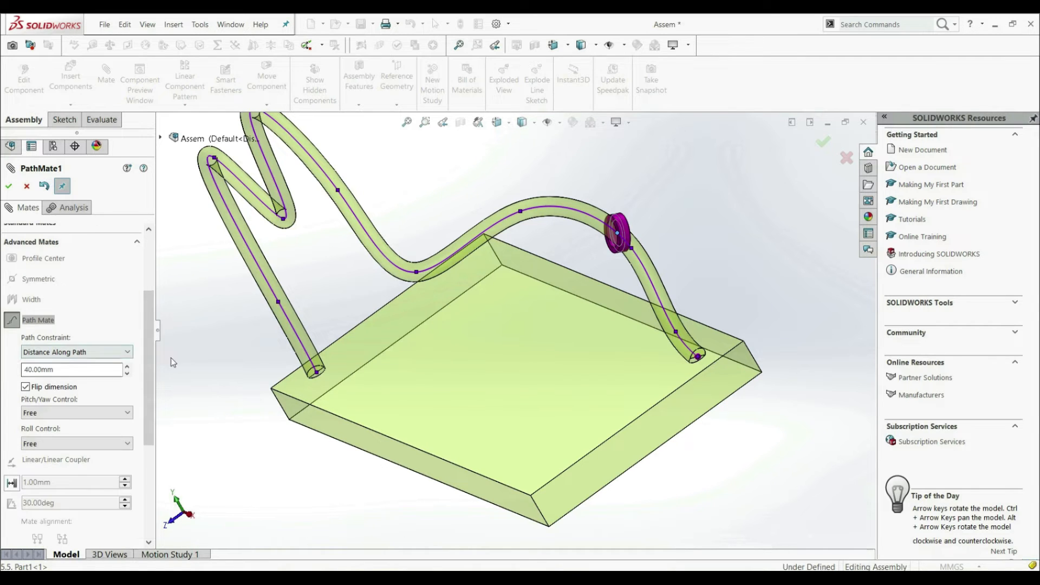
pyautogui.click(128, 351)
pyautogui.click(62, 384)
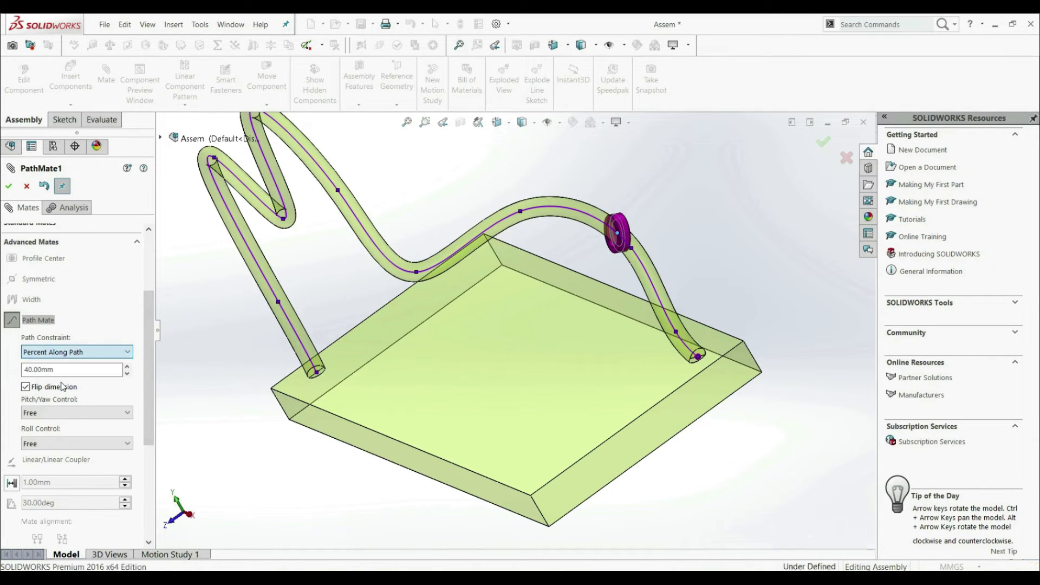
pyautogui.doubleClick(66, 371)
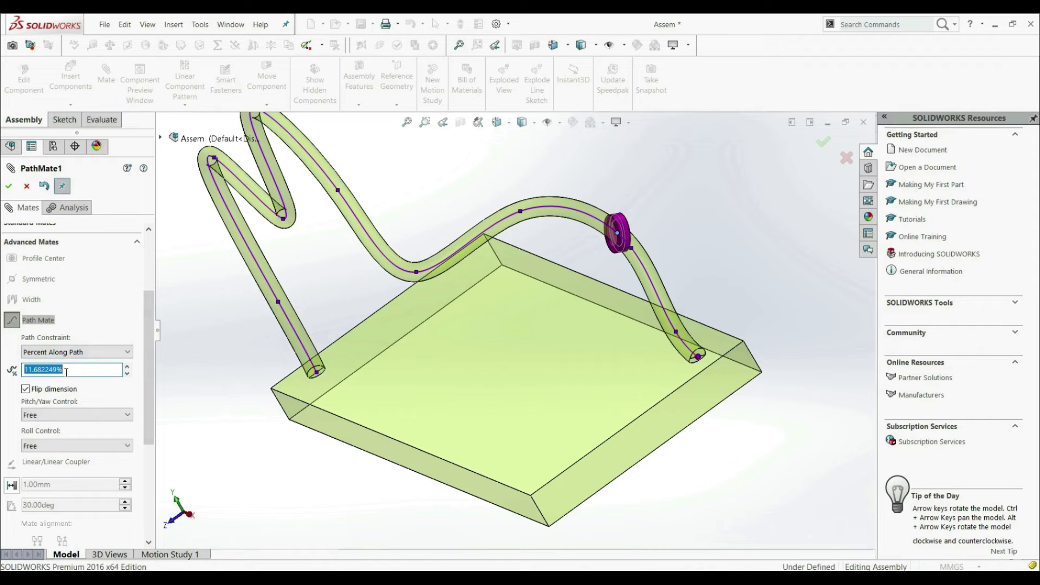
pyautogui.write('50')
pyautogui.press('Return')
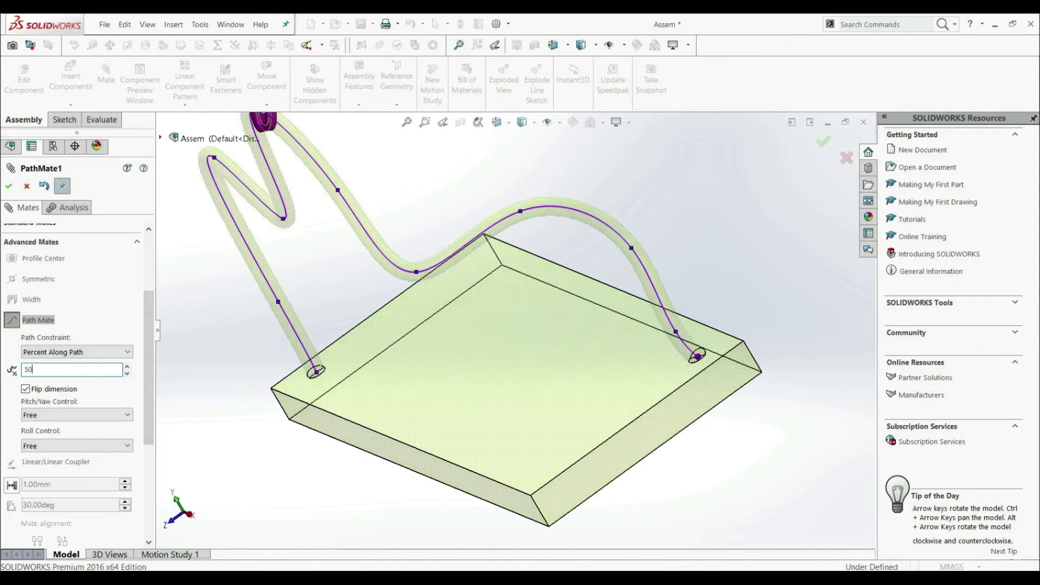
pyautogui.moveTo(434, 347); pyautogui.dragTo(590, 369, button='middle')
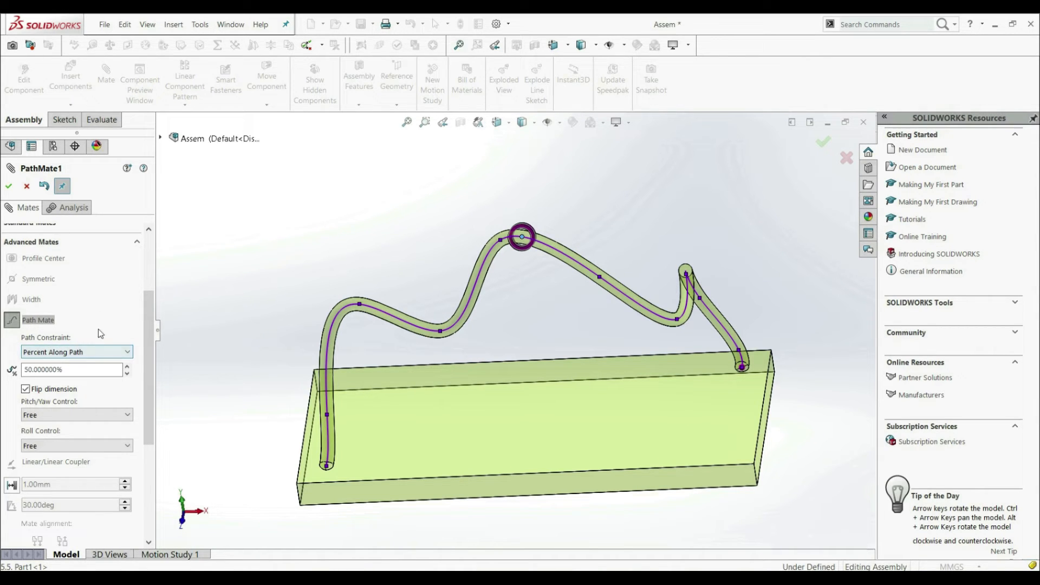
# Step: Set the path mate to a Free constraint with Follow Path pitch/yaw on the Y axis, and slide the ring to the dip after the first bend
pyautogui.click(54, 353)
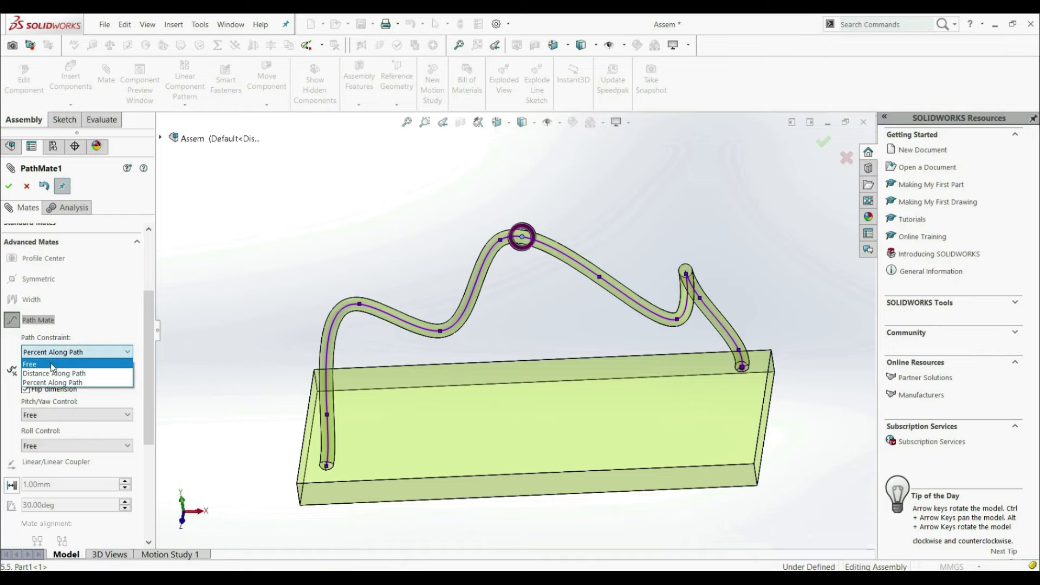
pyautogui.click(53, 365)
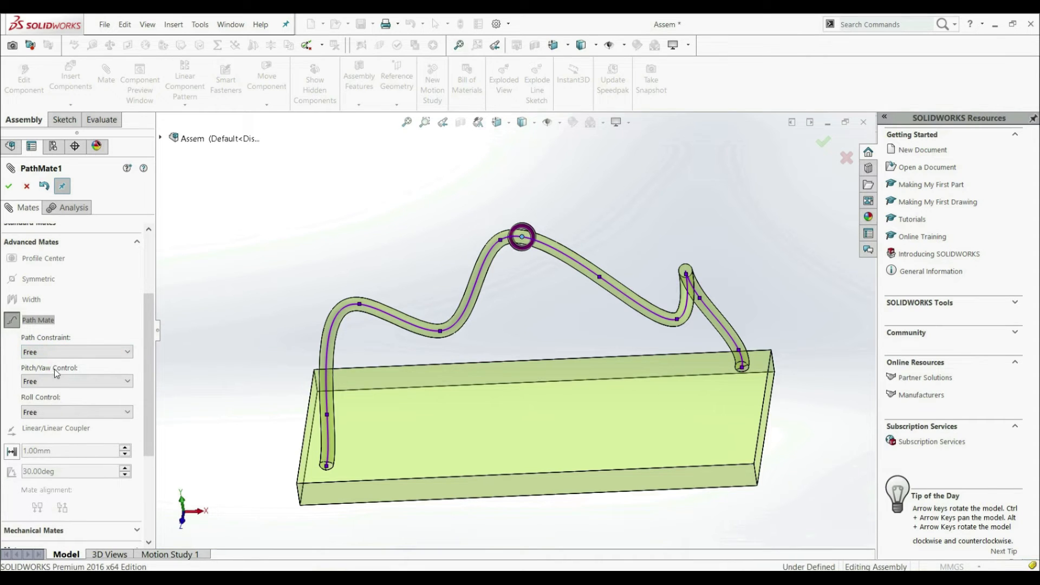
pyautogui.click(29, 383)
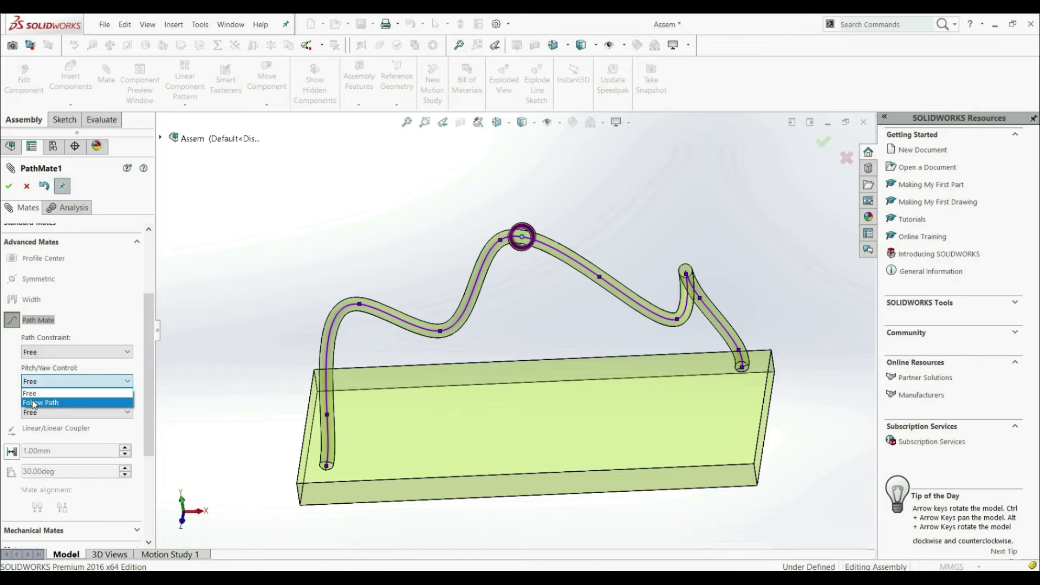
pyautogui.click(34, 403)
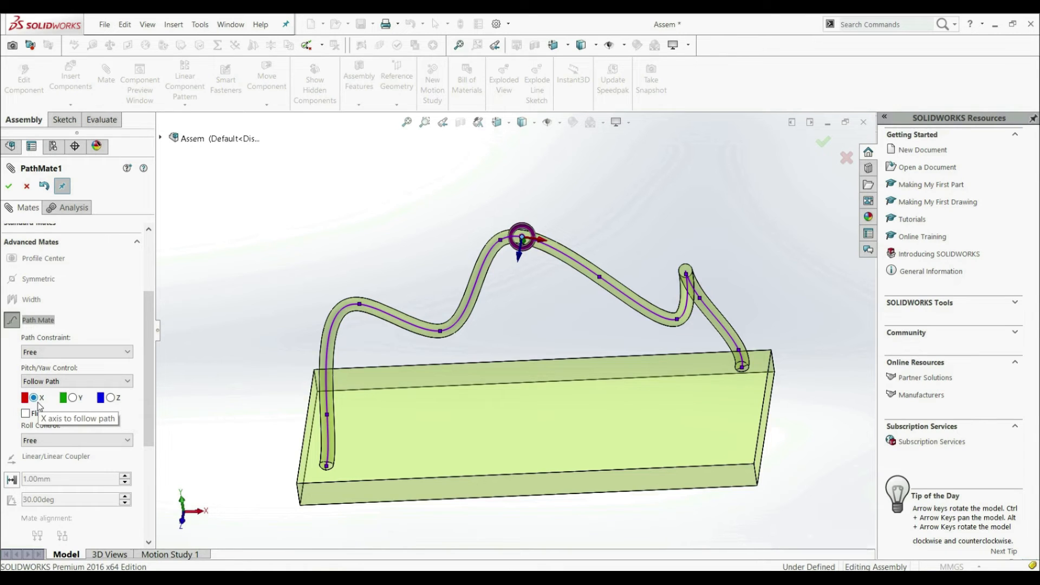
pyautogui.click(72, 399)
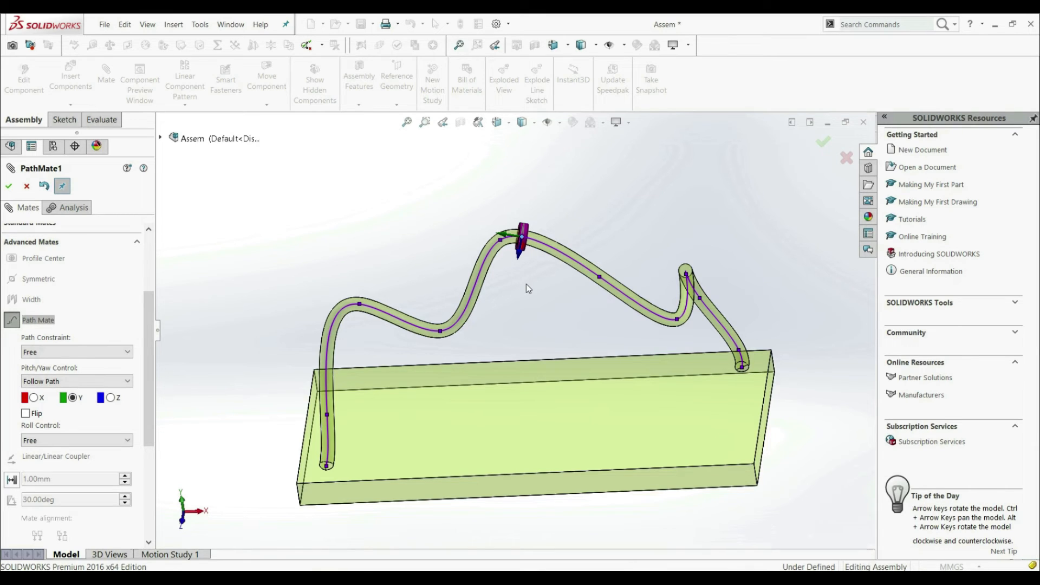
pyautogui.click(8, 186)
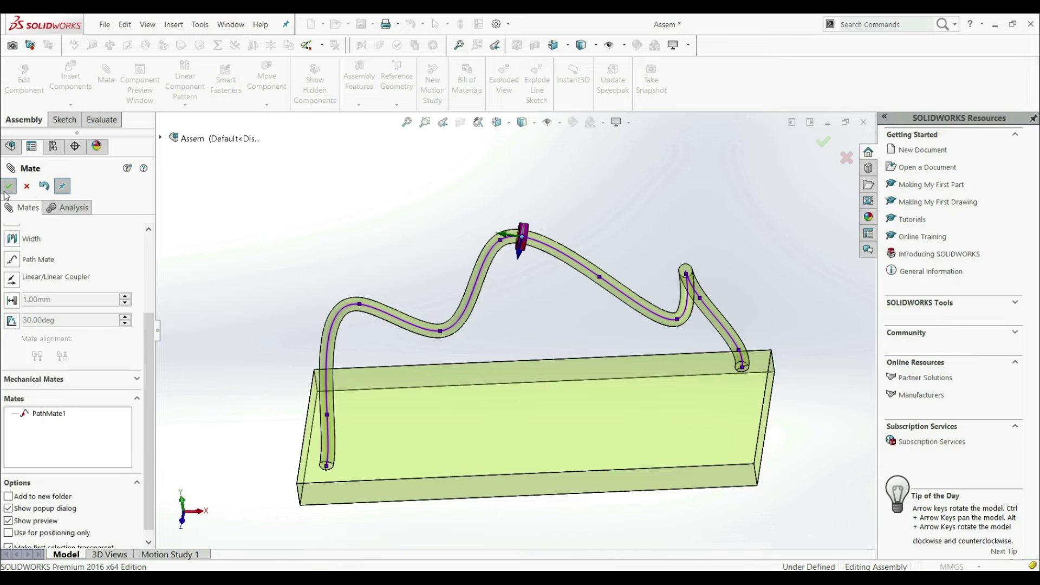
pyautogui.click(8, 187)
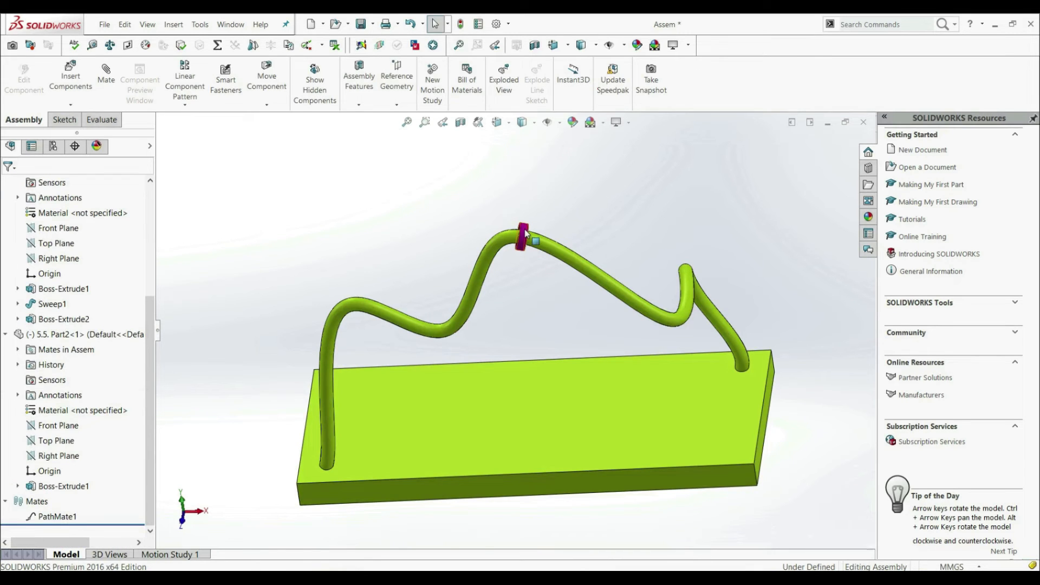
pyautogui.moveTo(525, 234); pyautogui.dragTo(426, 326)
# Step: Edit the path mate again and return its Pitch/Yaw Control to Free
pyautogui.rightClick(47, 517)
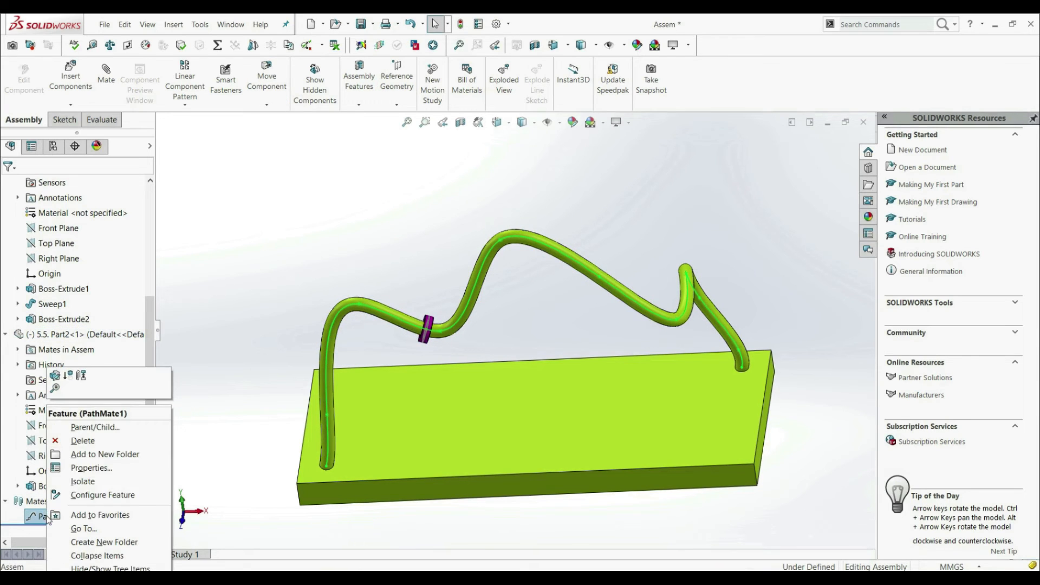
pyautogui.click(103, 376)
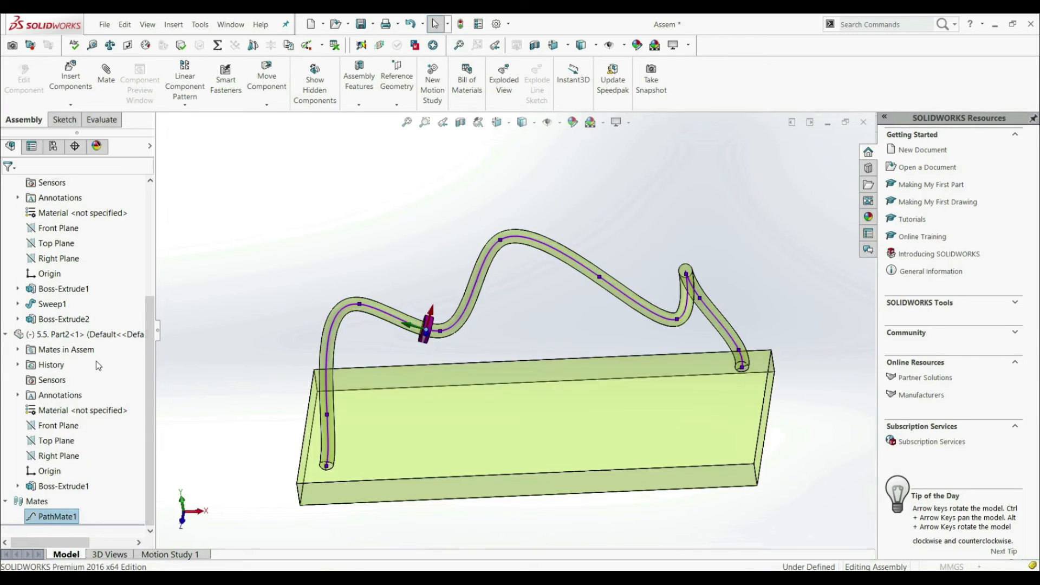
pyautogui.moveTo(151, 354); pyautogui.dragTo(148, 313)
pyautogui.click(54, 381)
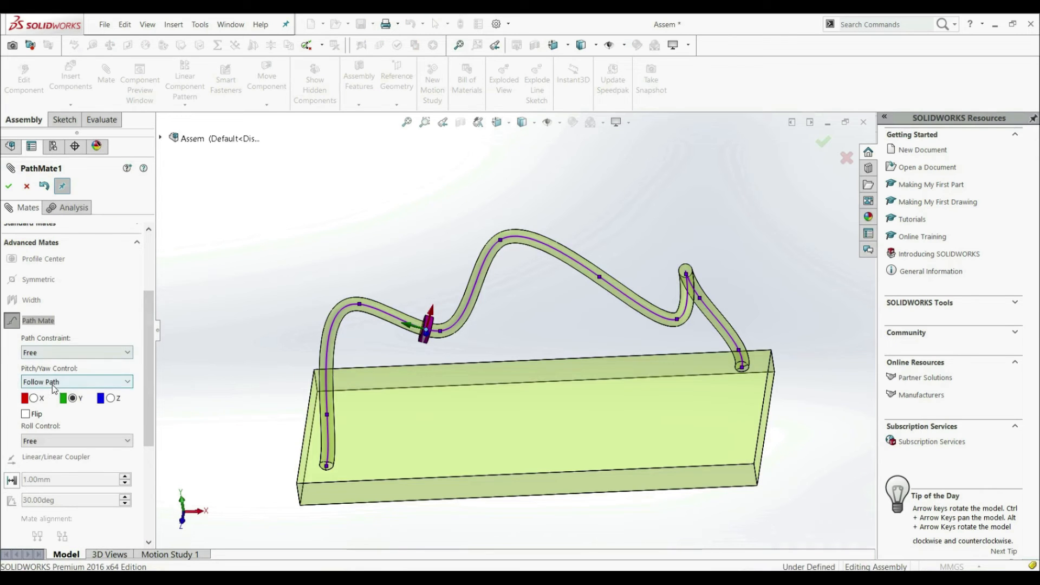
pyautogui.click(50, 398)
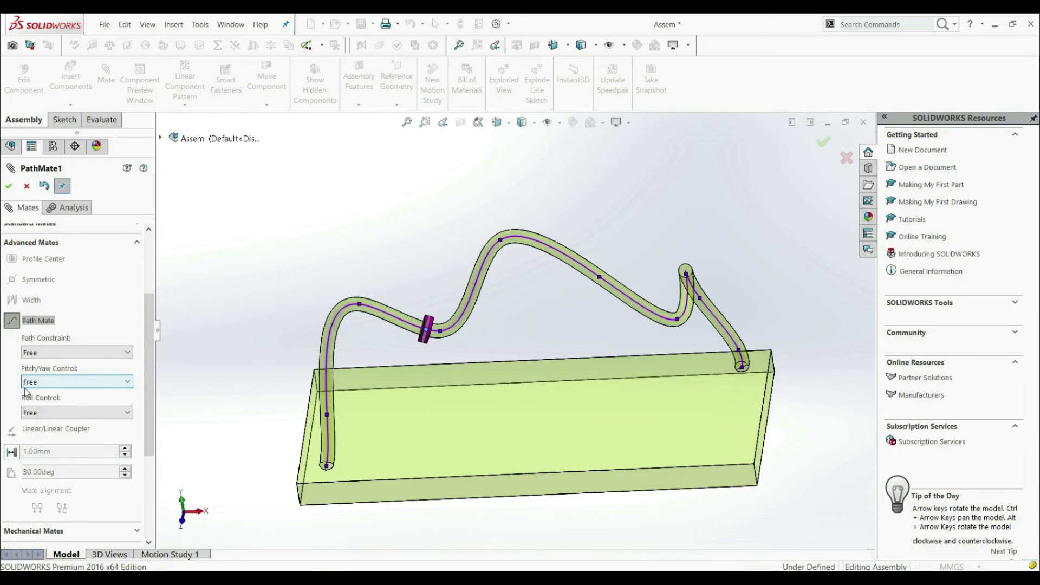
# Step: Set Roll Control to Up Vector using the base plate's short vertical corner edge, align the Z axis to it, and accept the mate
pyautogui.click(39, 415)
pyautogui.click(46, 435)
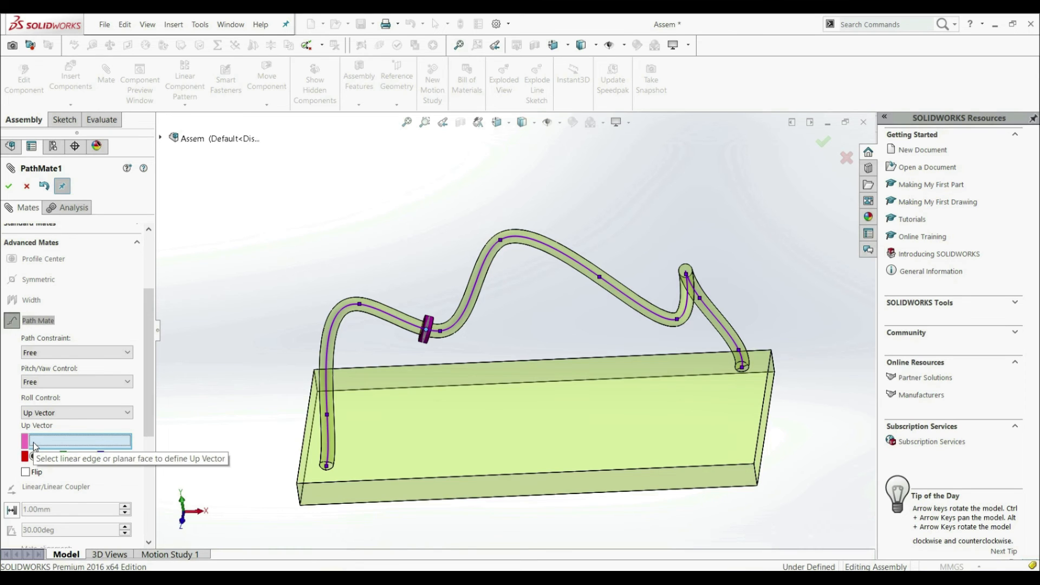
pyautogui.click(757, 478)
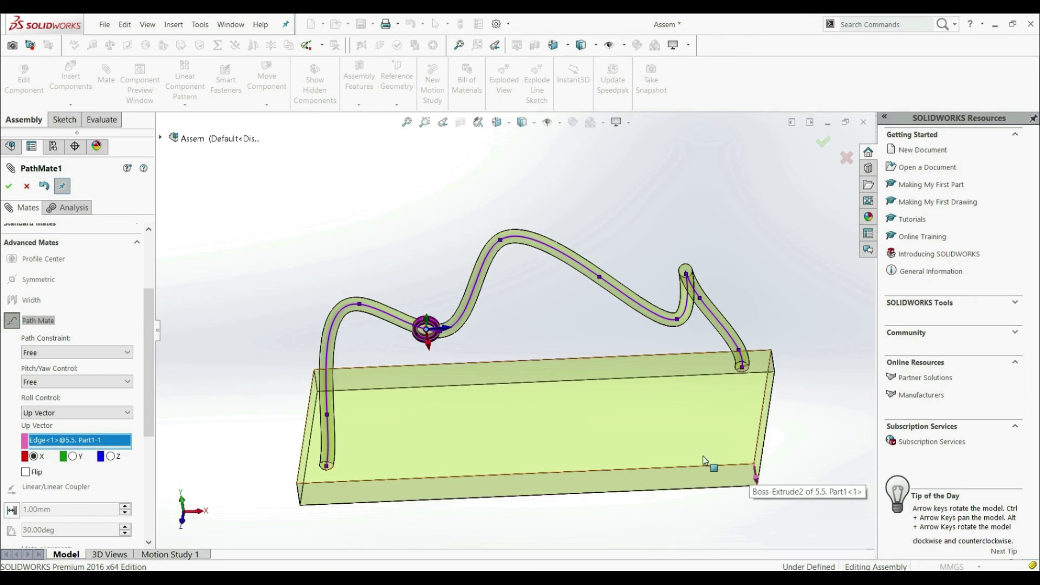
pyautogui.click(72, 457)
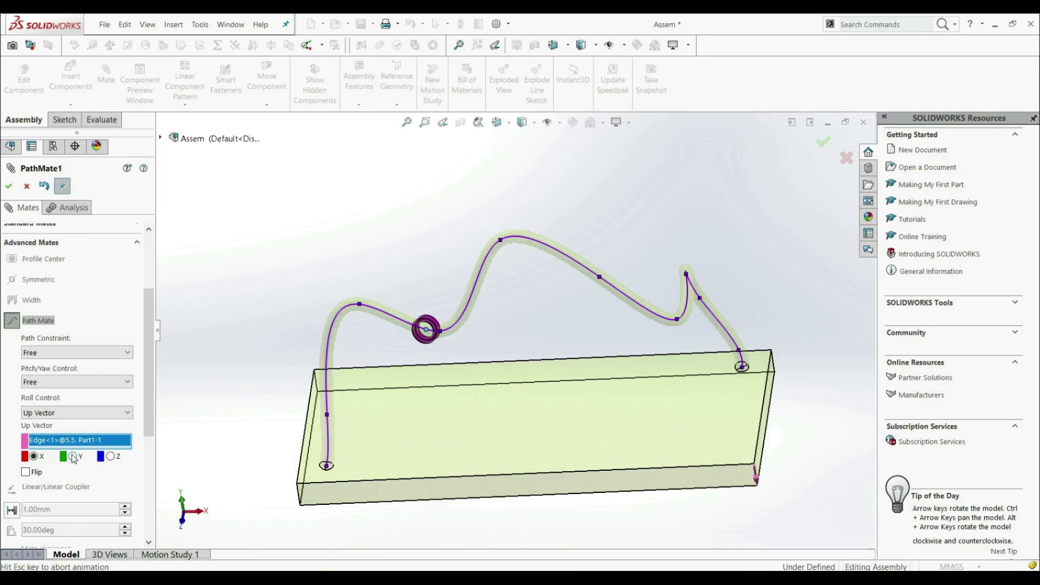
pyautogui.click(111, 456)
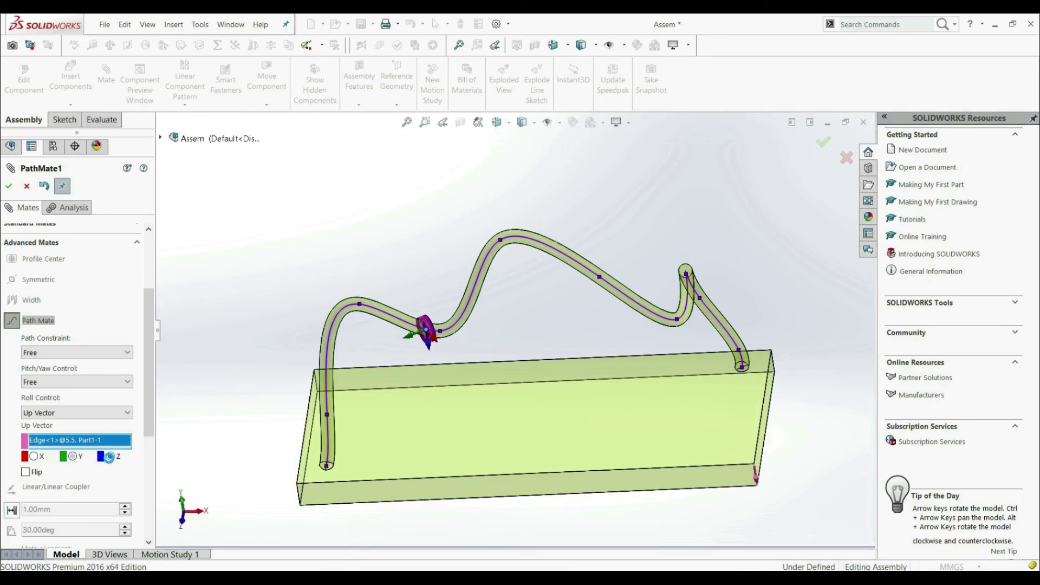
pyautogui.click(10, 186)
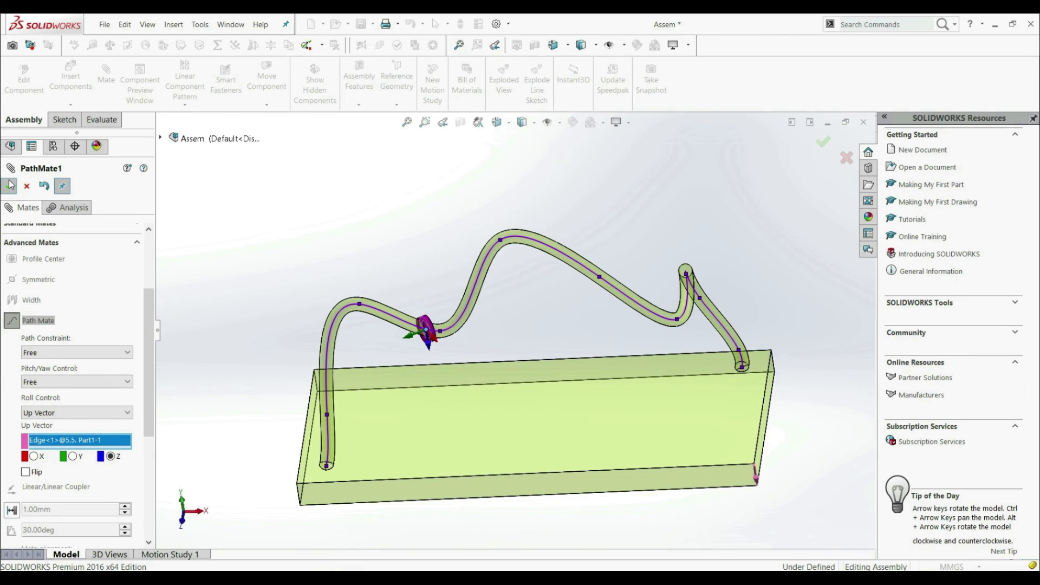
pyautogui.click(9, 186)
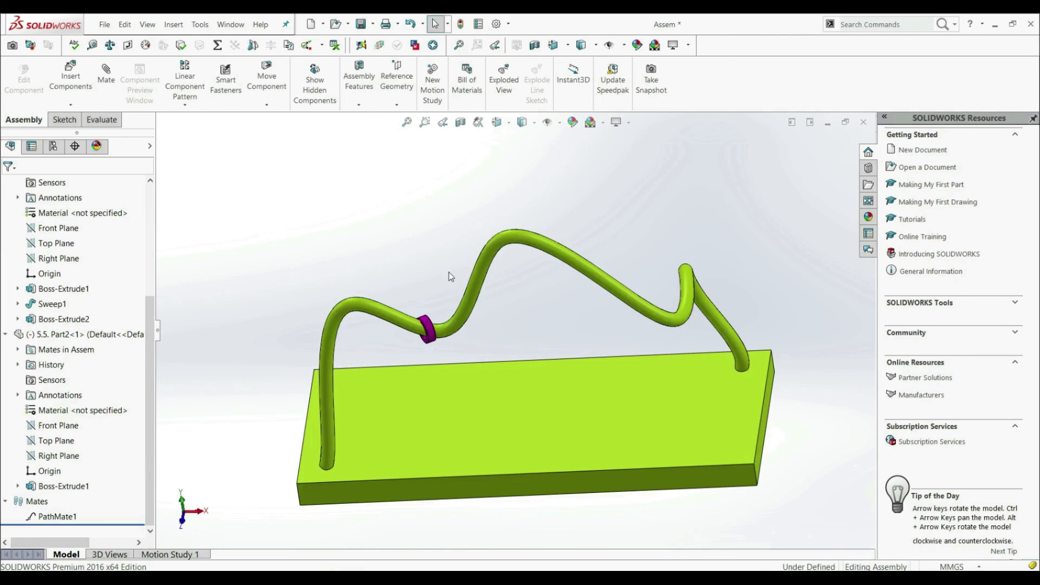
# Step: Slide the ring along the tube up to its highest bend to test the roll control
pyautogui.click(442, 333)
pyautogui.moveTo(442, 333); pyautogui.dragTo(515, 243)
pyautogui.click(416, 225)
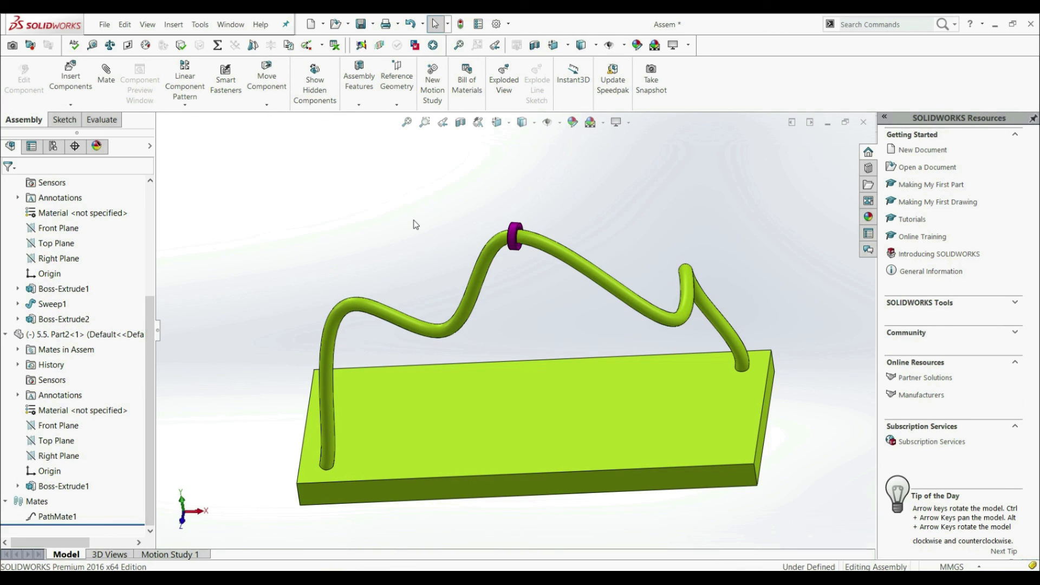